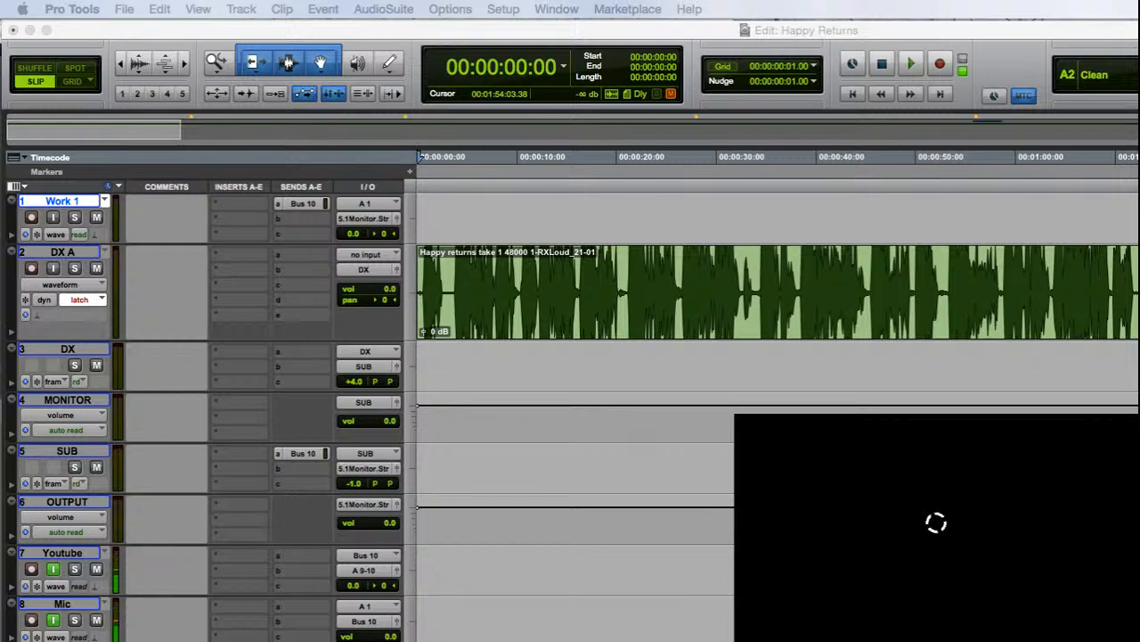
- Insert the RX 7 Monitor plug-in in the first insert slot of the DX A track and move its window clear of the tracks
{"action": "left_click", "coordinate": [62, 252]}
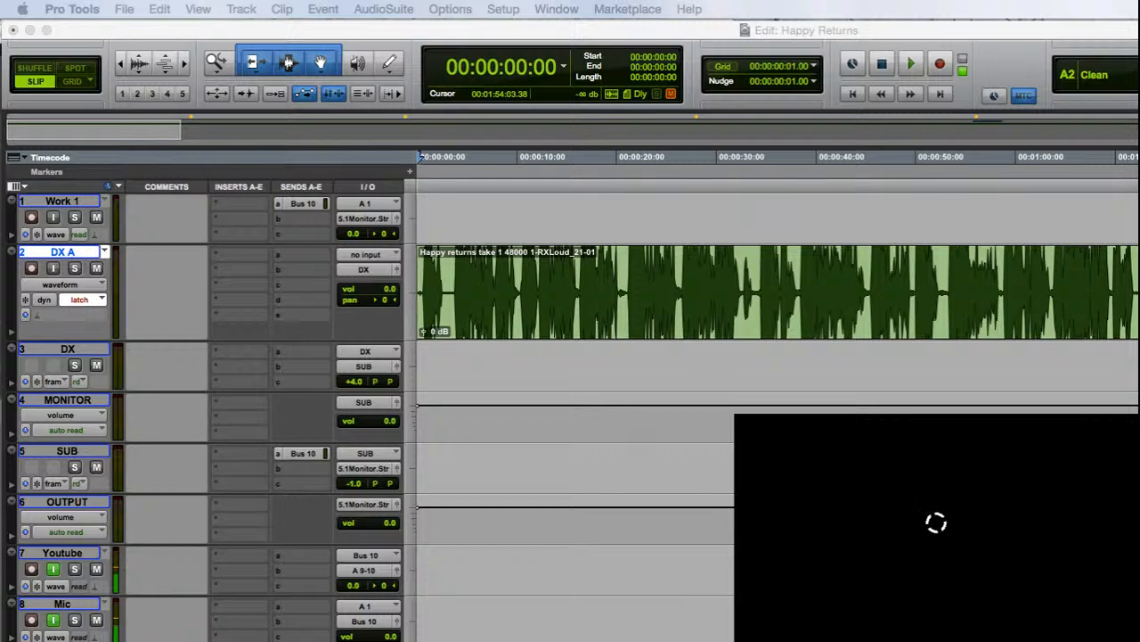
{"action": "left_click", "coordinate": [249, 260]}
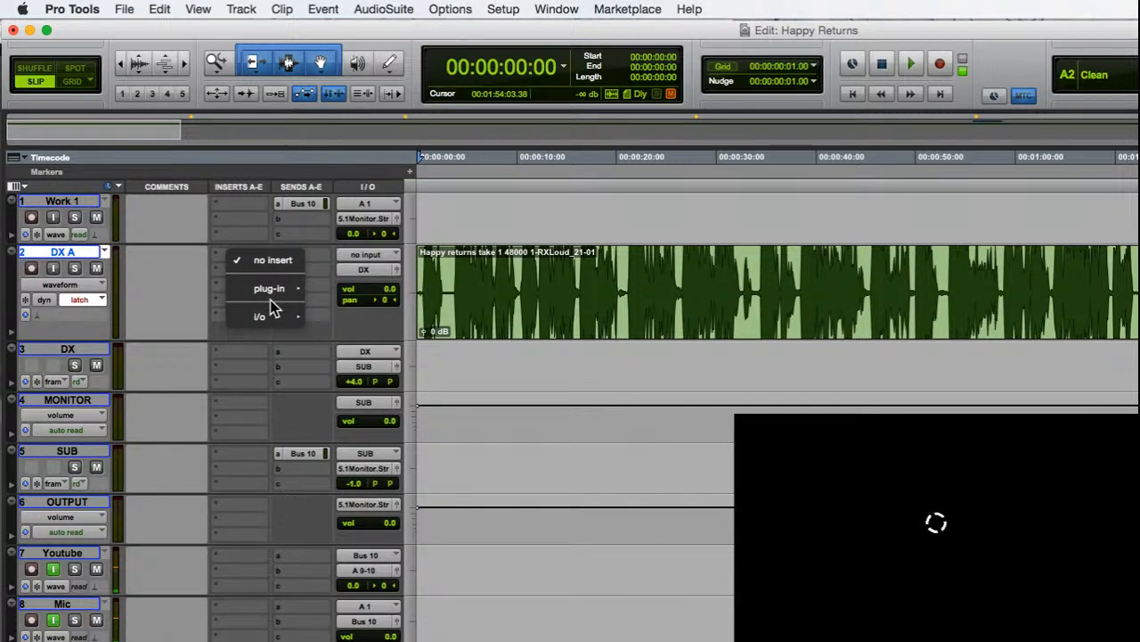
{"action": "mouse_move", "coordinate": [274, 299]}
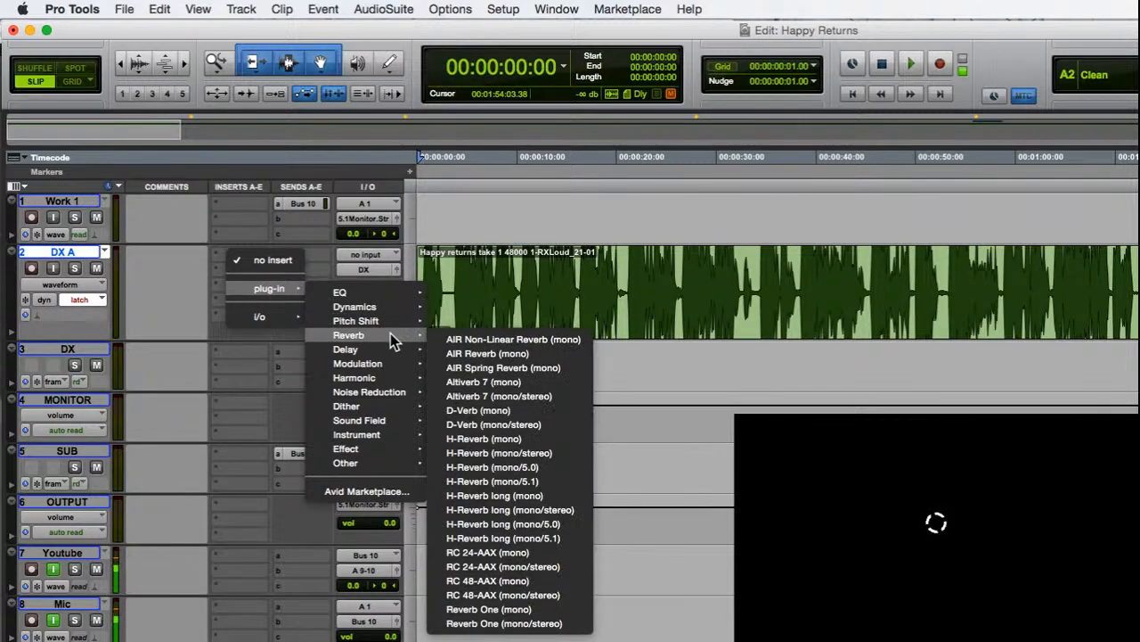
{"action": "mouse_move", "coordinate": [380, 421]}
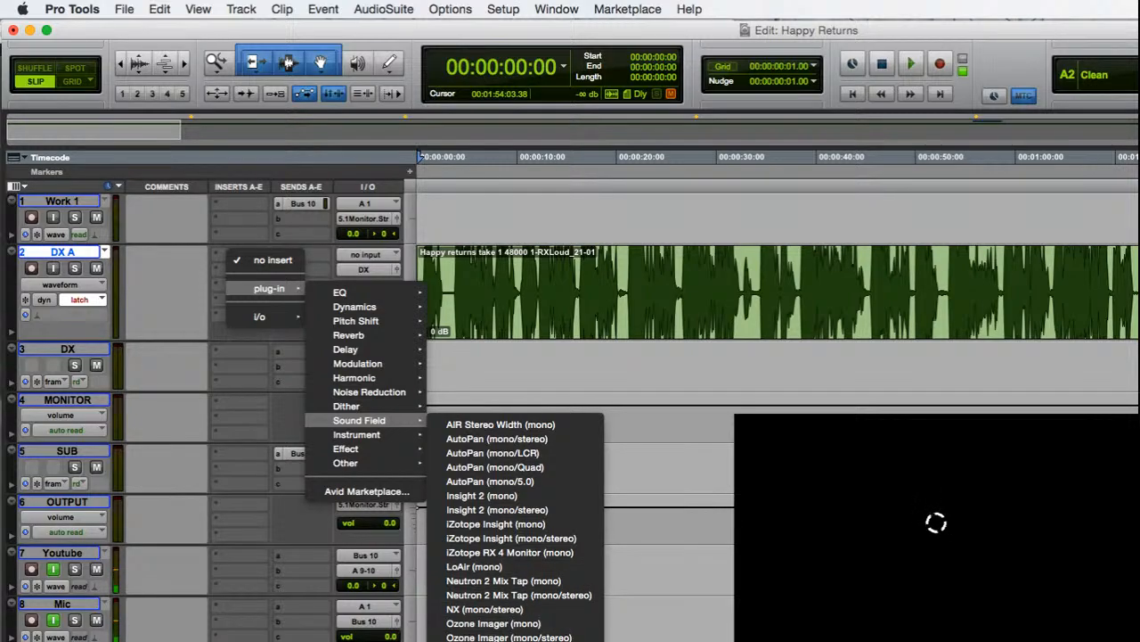
{"action": "left_click", "coordinate": [510, 553]}
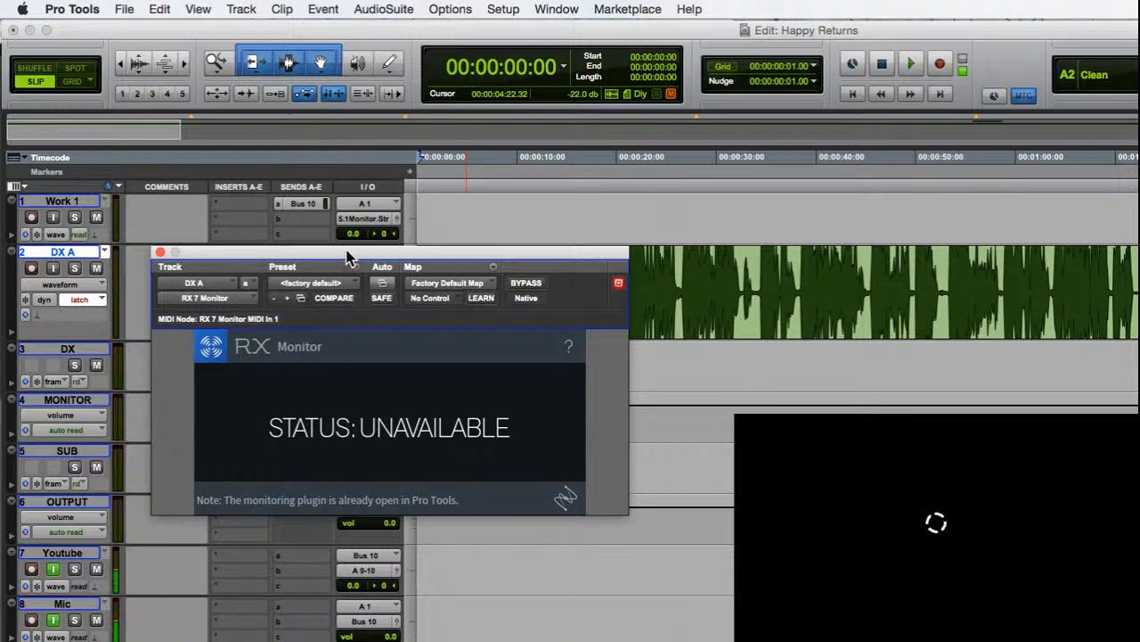
{"action": "left_click_drag", "start_coordinate": [349, 255], "coordinate": [861, 344]}
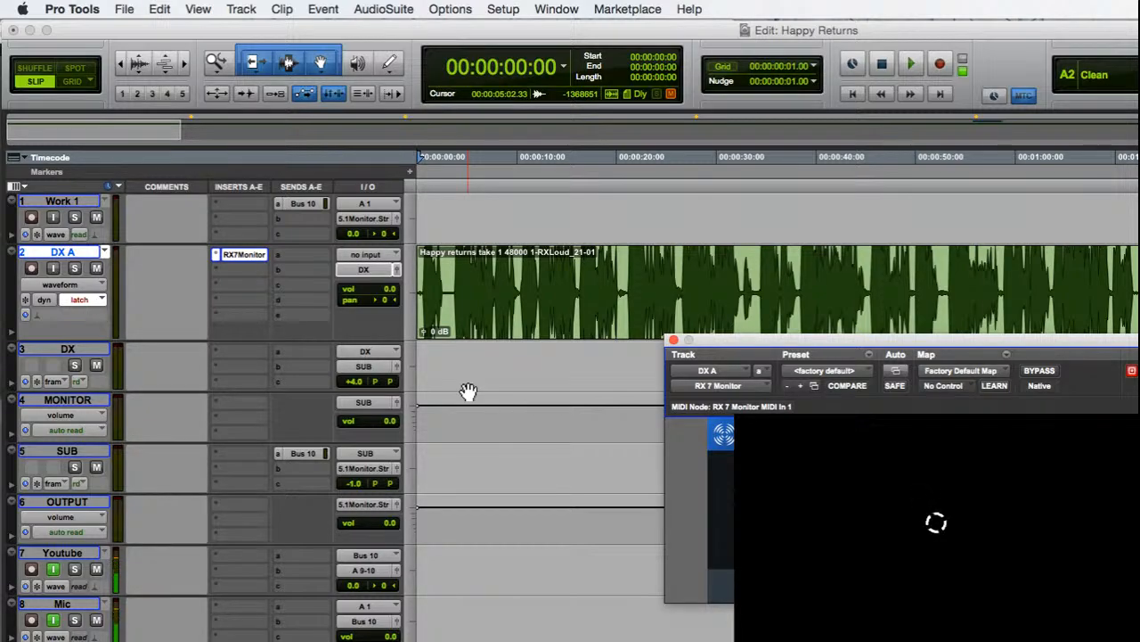
- Play the dialogue clip on the DX A track from 00:00:21:01 and stop playback after listening to a short passage
{"action": "left_click_drag", "start_coordinate": [629, 270], "coordinate": [628, 269]}
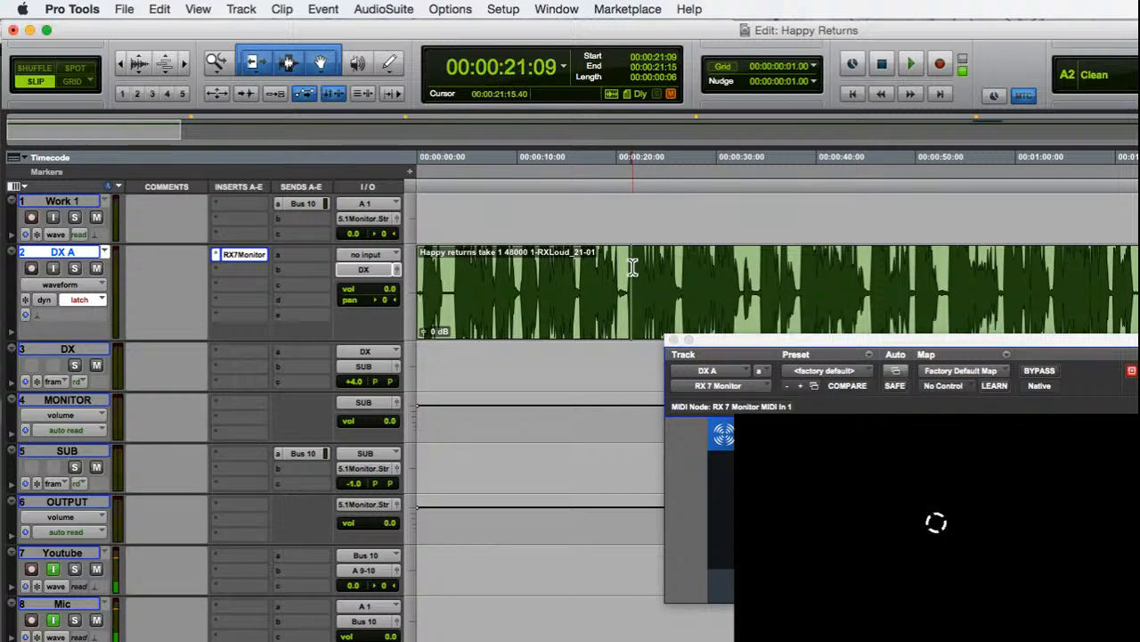
{"action": "left_click", "coordinate": [627, 269]}
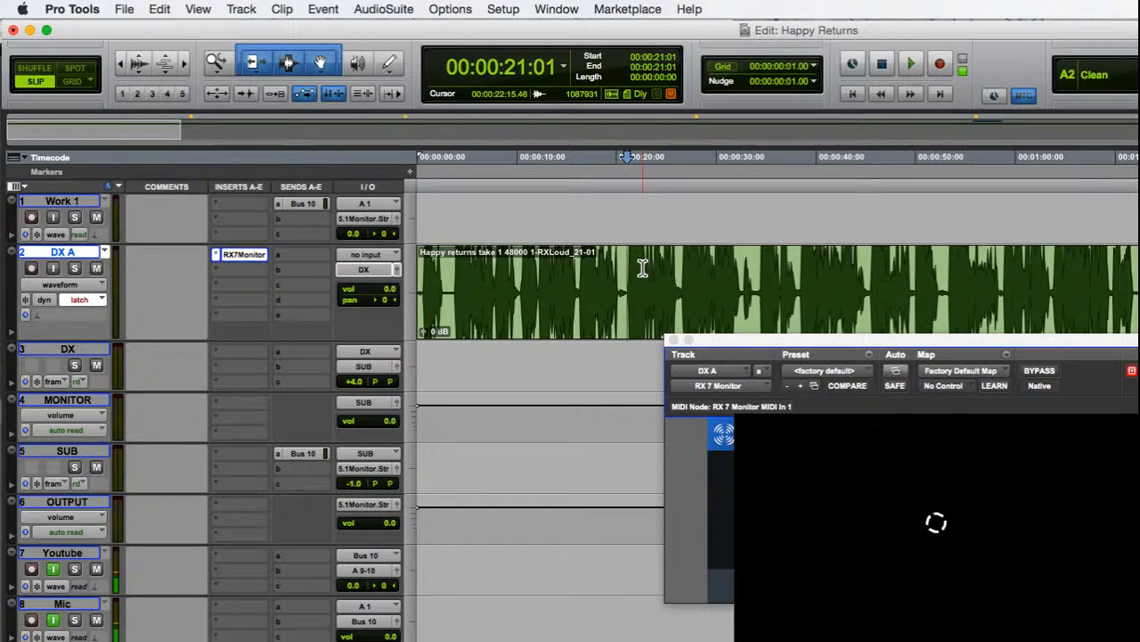
{"action": "key", "text": "space"}
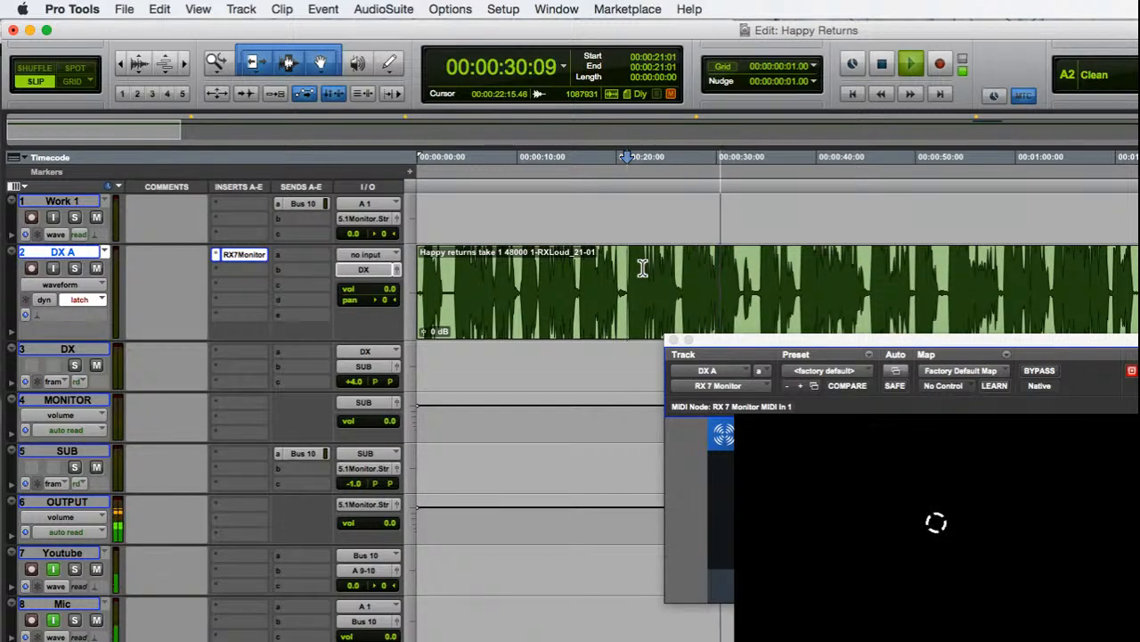
{"action": "key", "text": "space"}
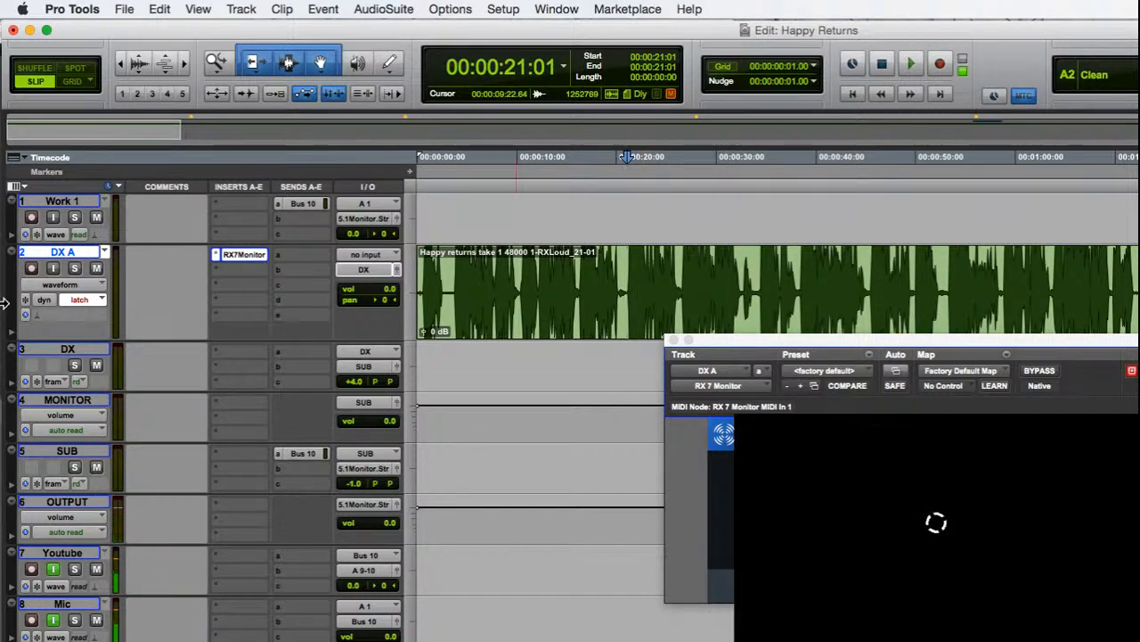
- Solo and unsolo the DX A track, and briefly show and hide the track list
{"action": "left_click", "coordinate": [75, 268]}
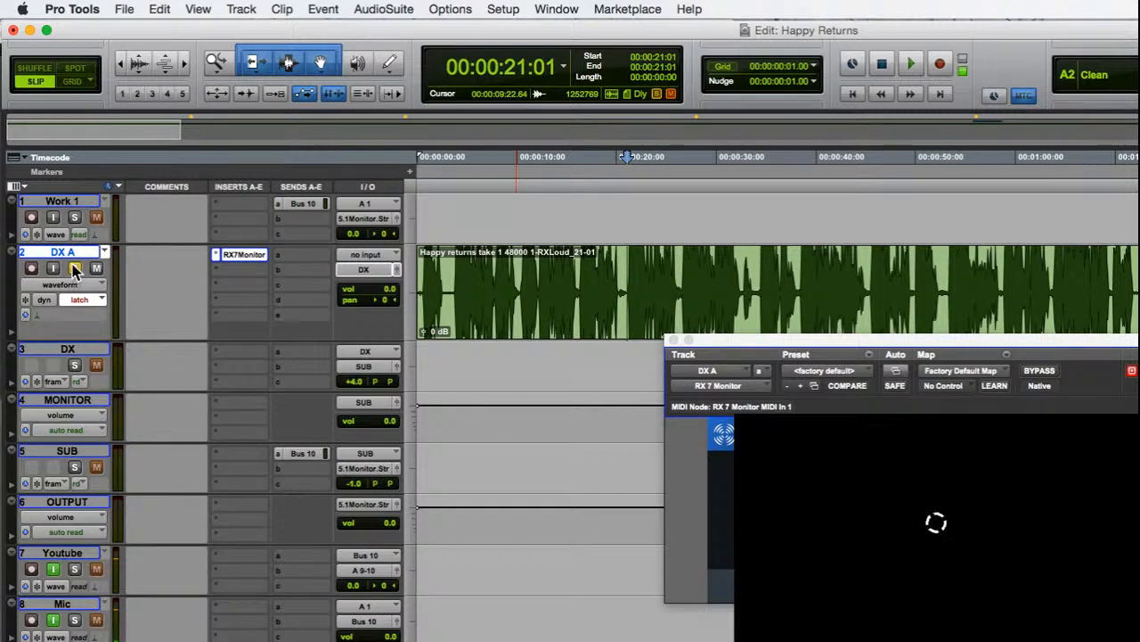
{"action": "left_click", "coordinate": [75, 269]}
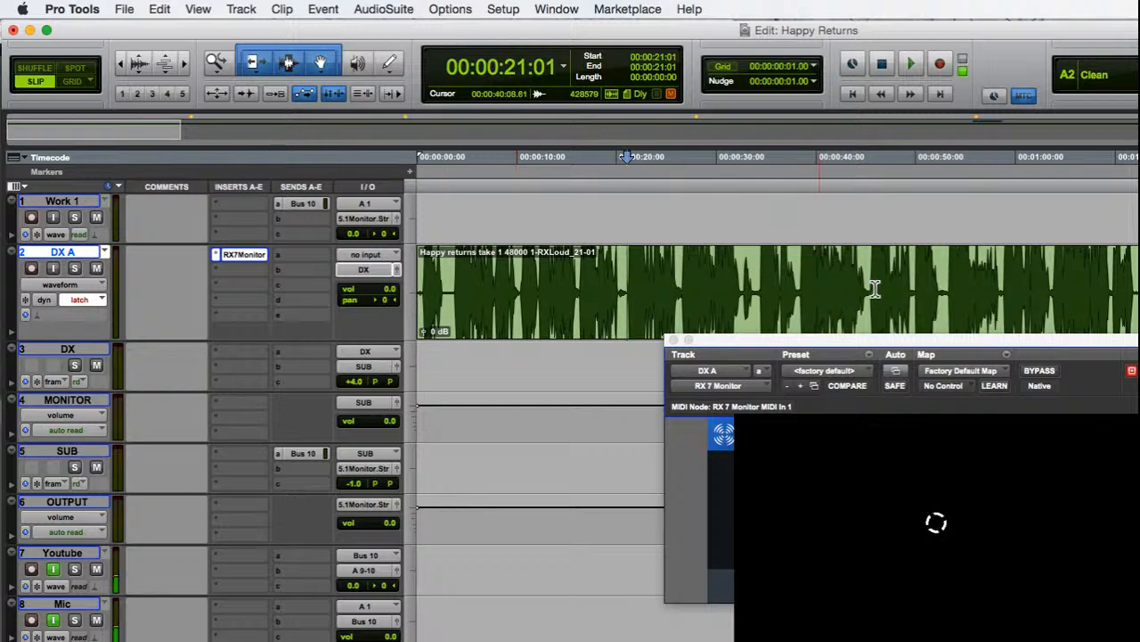
{"action": "left_click", "coordinate": [1139, 285]}
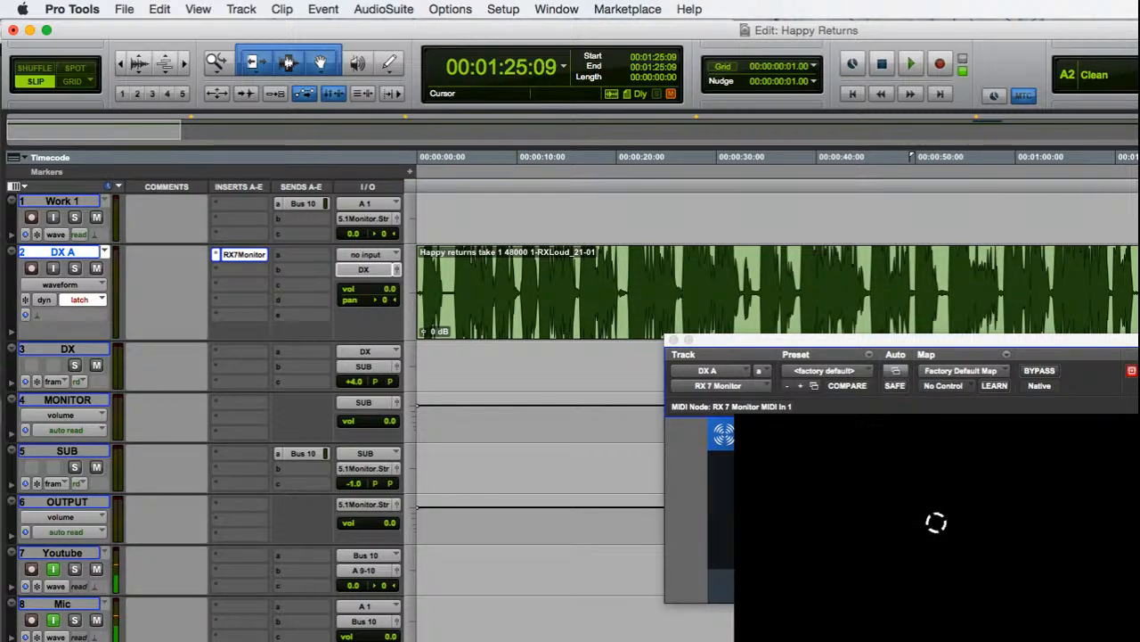
{"action": "key", "text": "space"}
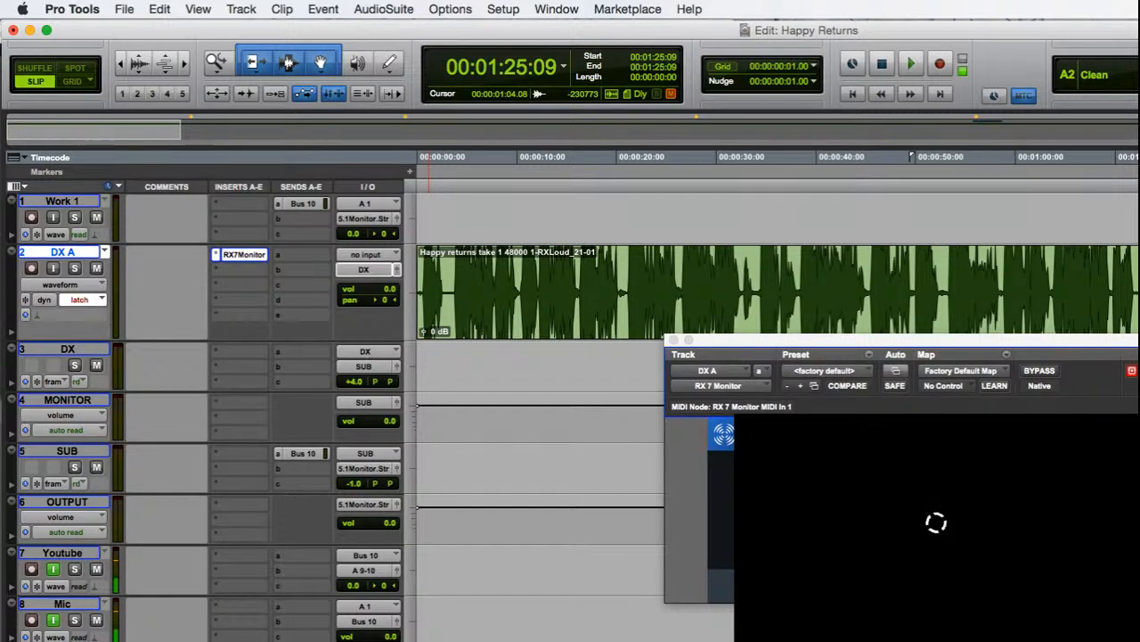
{"action": "left_click", "coordinate": [11, 638]}
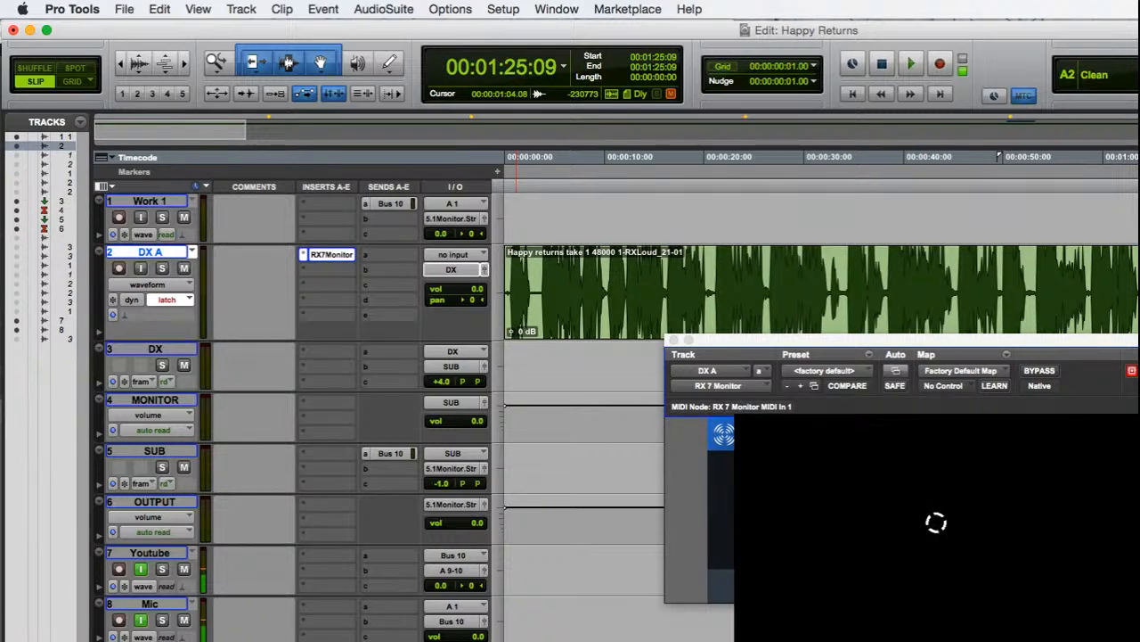
{"action": "left_click", "coordinate": [12, 638]}
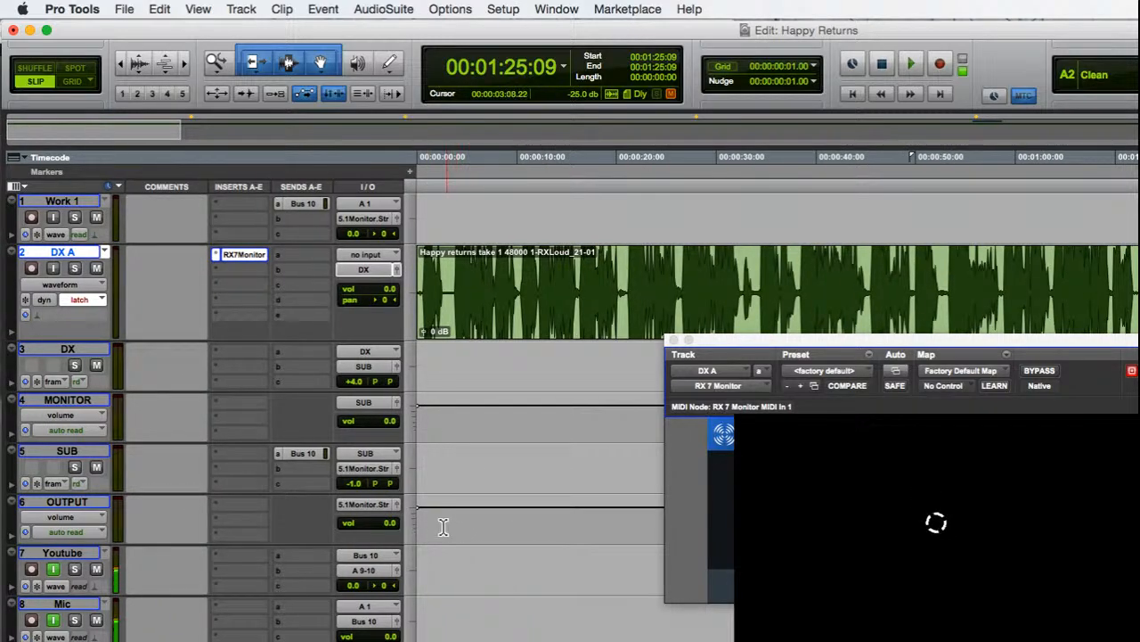
- Move the RX 7 Monitor window away from the DX A clip and play the clip briefly from 00:00:17:03
{"action": "left_click_drag", "start_coordinate": [942, 341], "coordinate": [853, 406]}
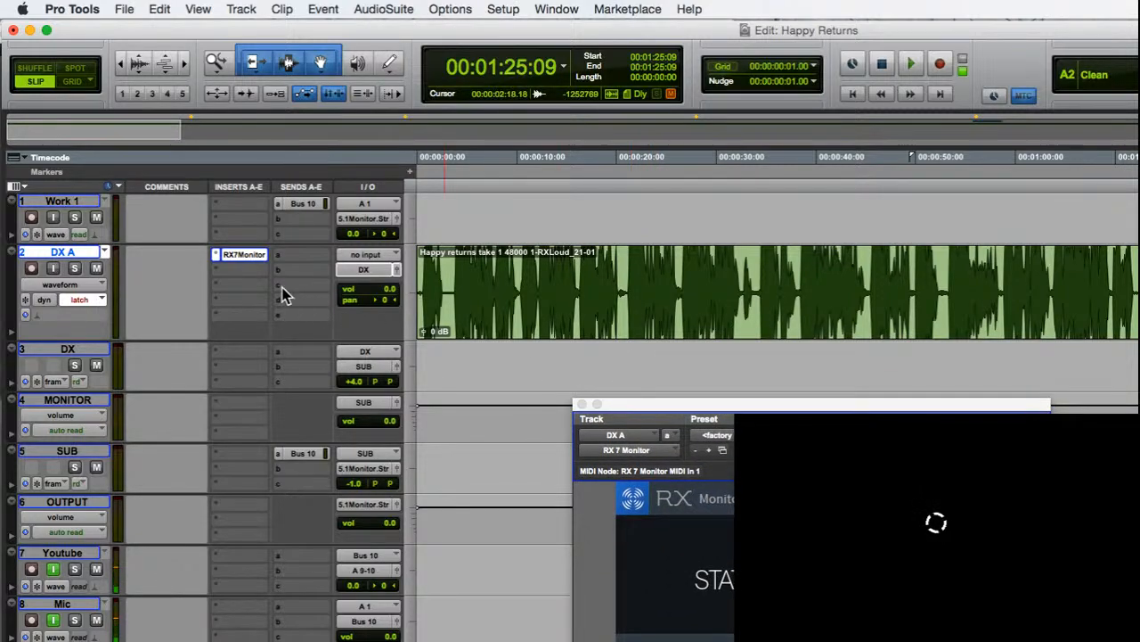
{"action": "left_click", "coordinate": [588, 271]}
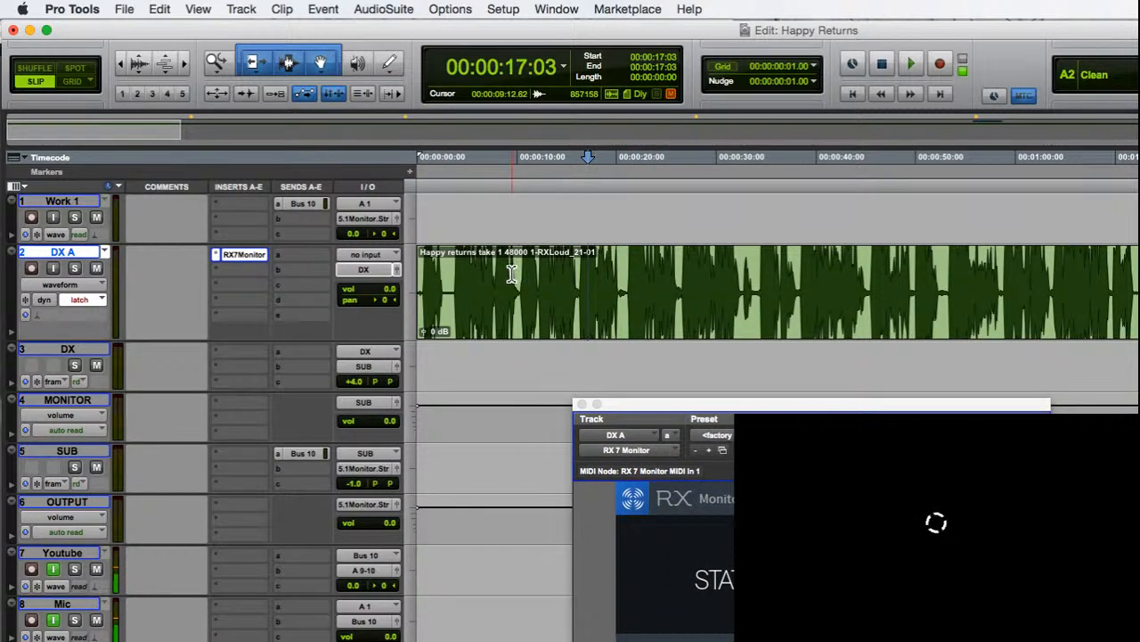
{"action": "key", "text": "space"}
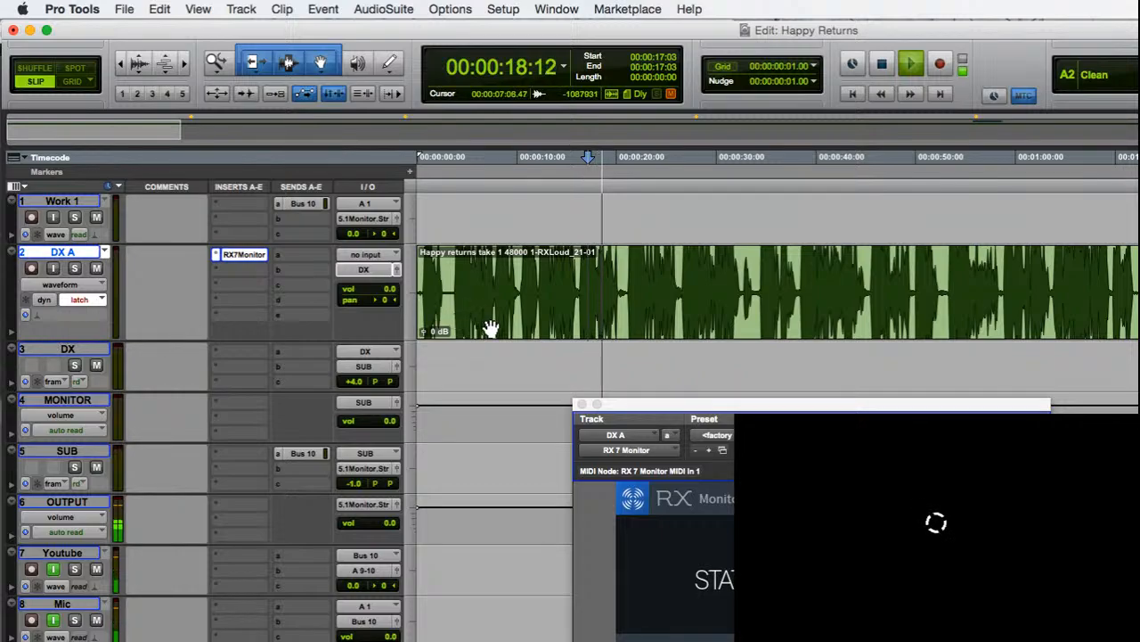
{"action": "key", "text": "space"}
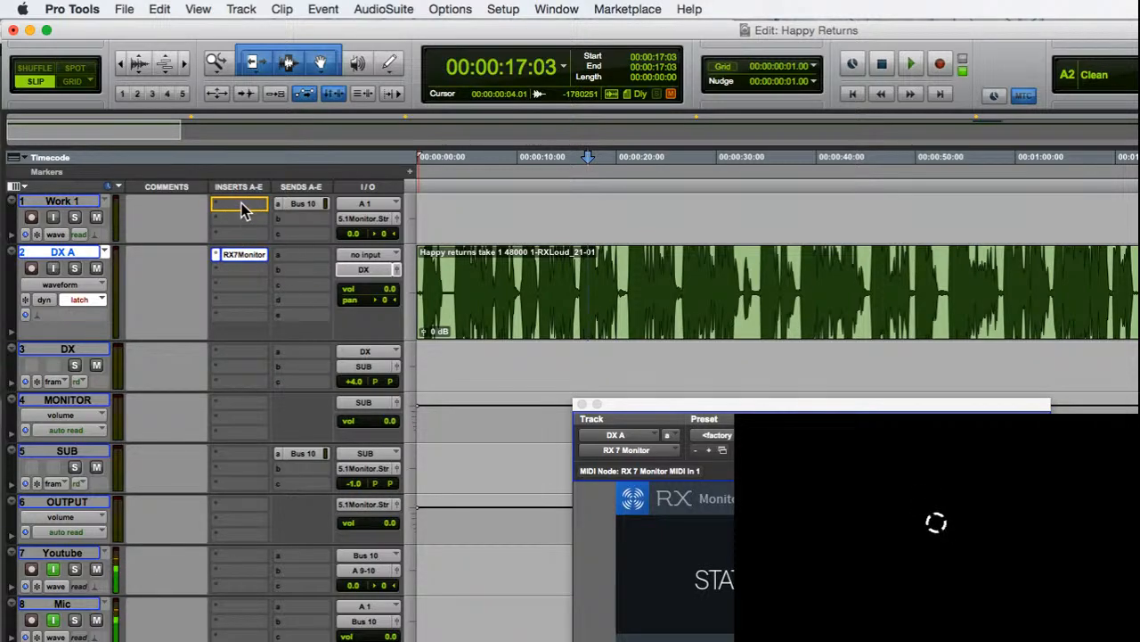
- Move the RX 7 Monitor insert to the Work 1 track and copy the DX A audio from 00:00:21:01 to 00:00:32:16 onto that track
{"action": "left_click_drag", "start_coordinate": [242, 254], "coordinate": [243, 204]}
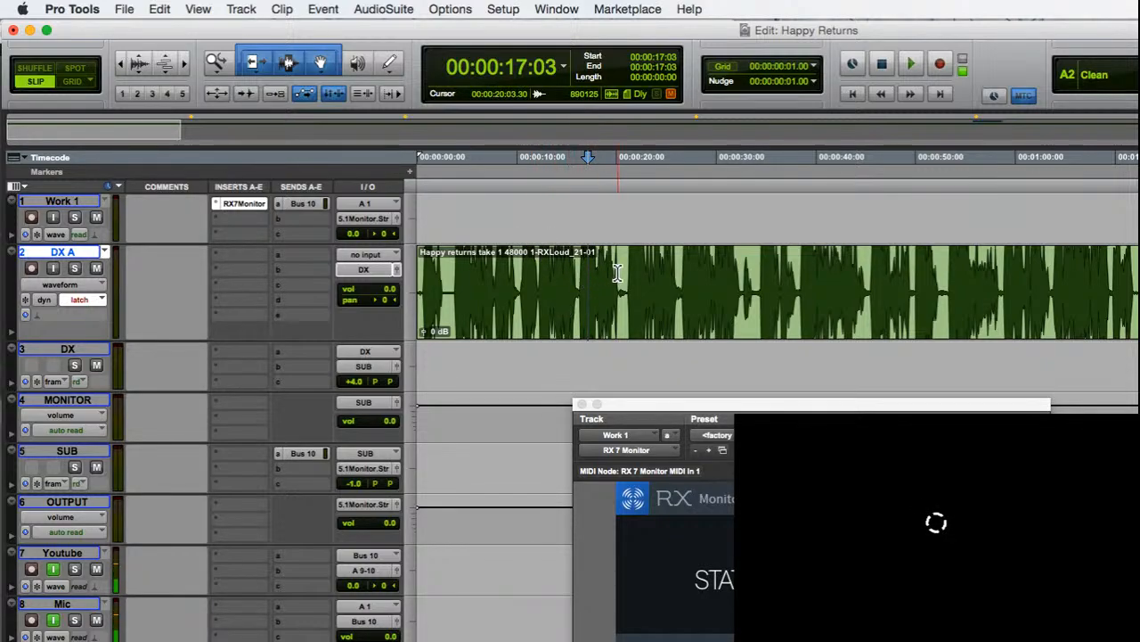
{"action": "left_click_drag", "start_coordinate": [626, 274], "coordinate": [743, 283]}
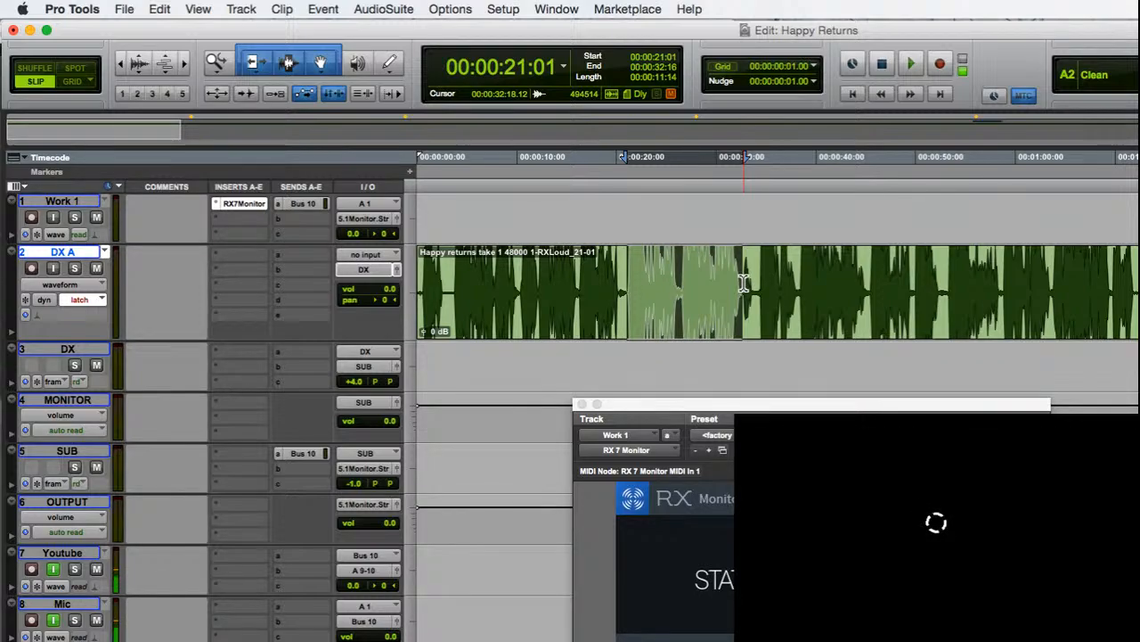
{"action": "key", "text": "p"}
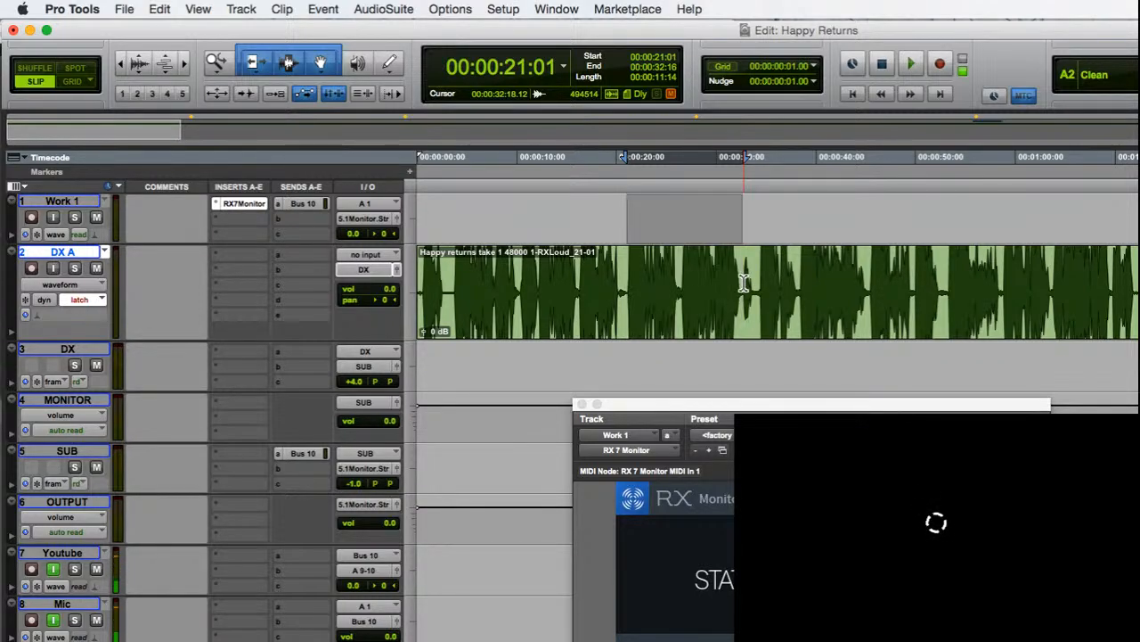
{"action": "key", "text": "super+v"}
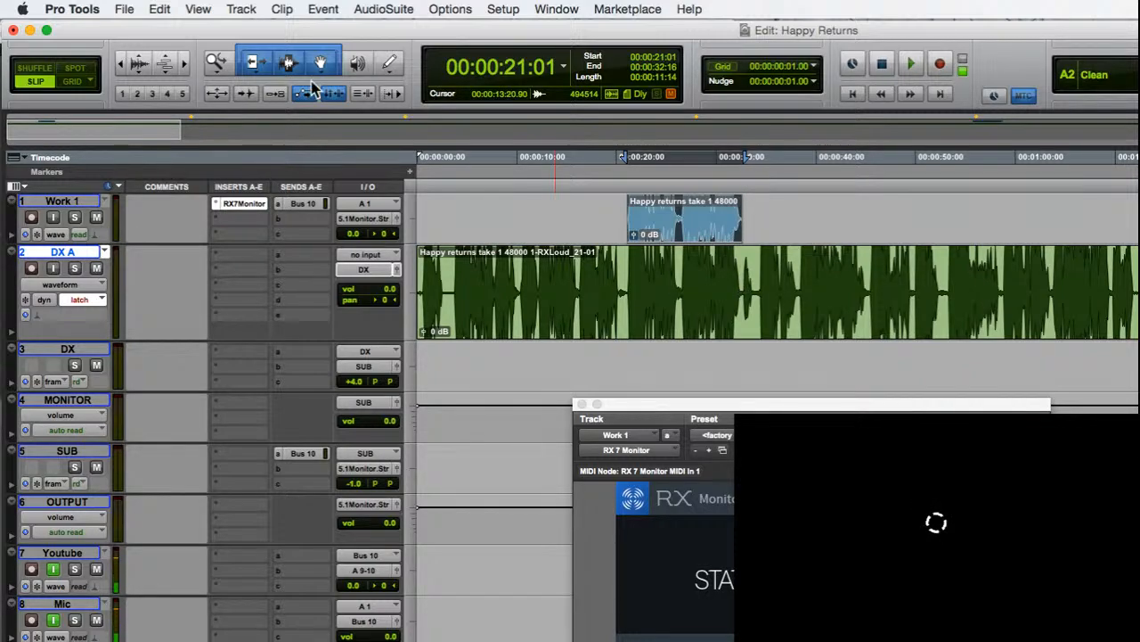
- Open the RX 7 Connect AudioSuite noise reduction plug-in for the copied clip and move its window clear of the timeline
{"action": "left_click", "coordinate": [381, 10]}
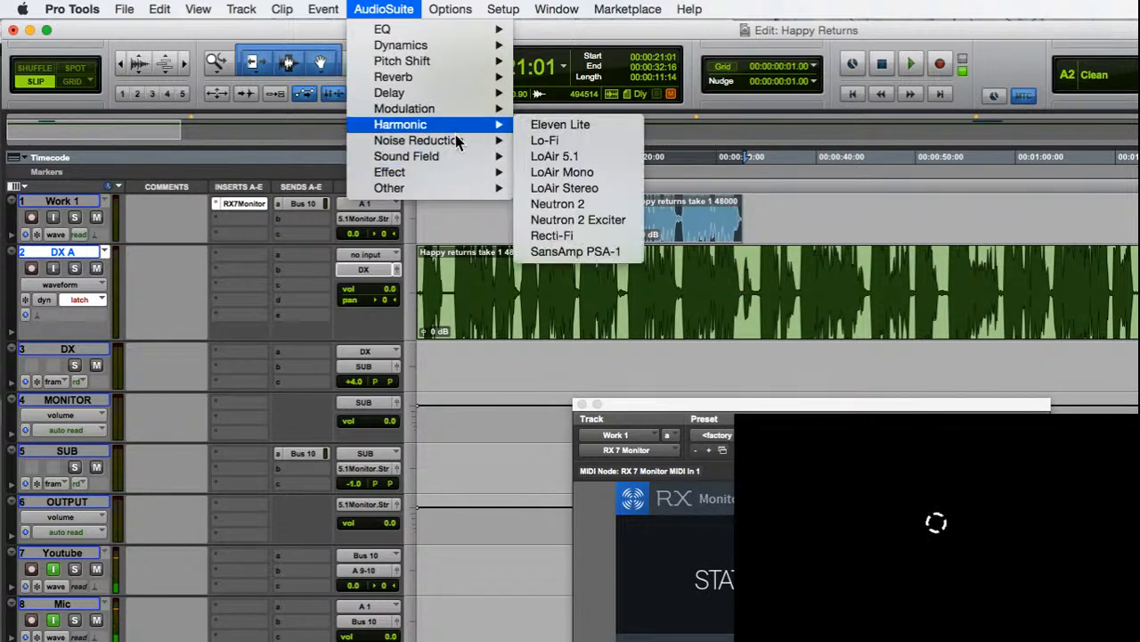
{"action": "mouse_move", "coordinate": [458, 145]}
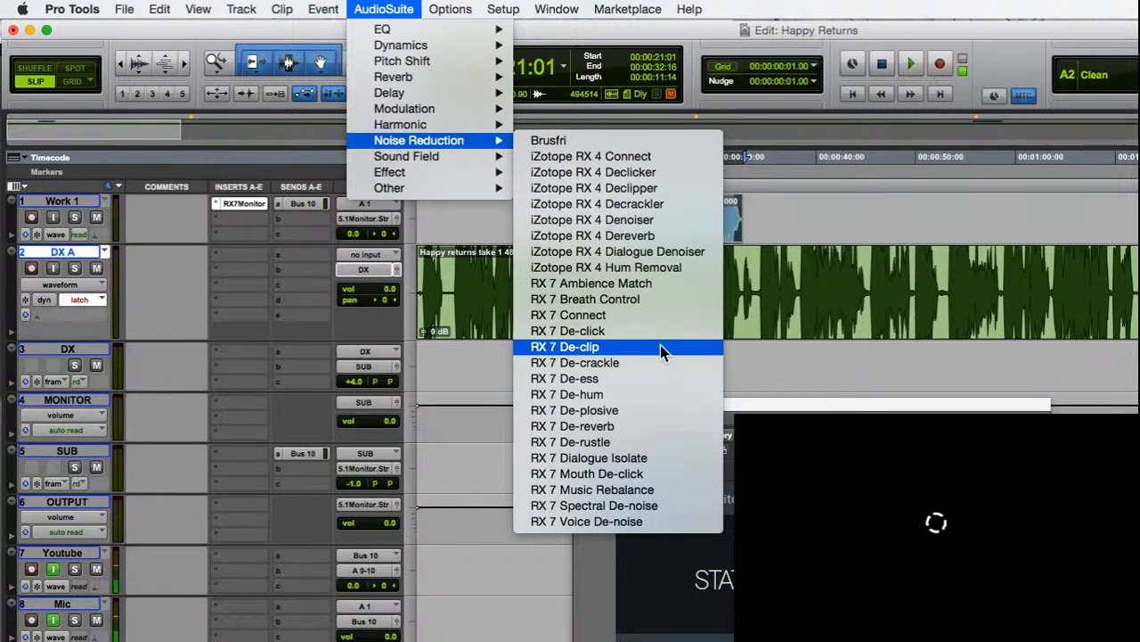
{"action": "left_click", "coordinate": [640, 314]}
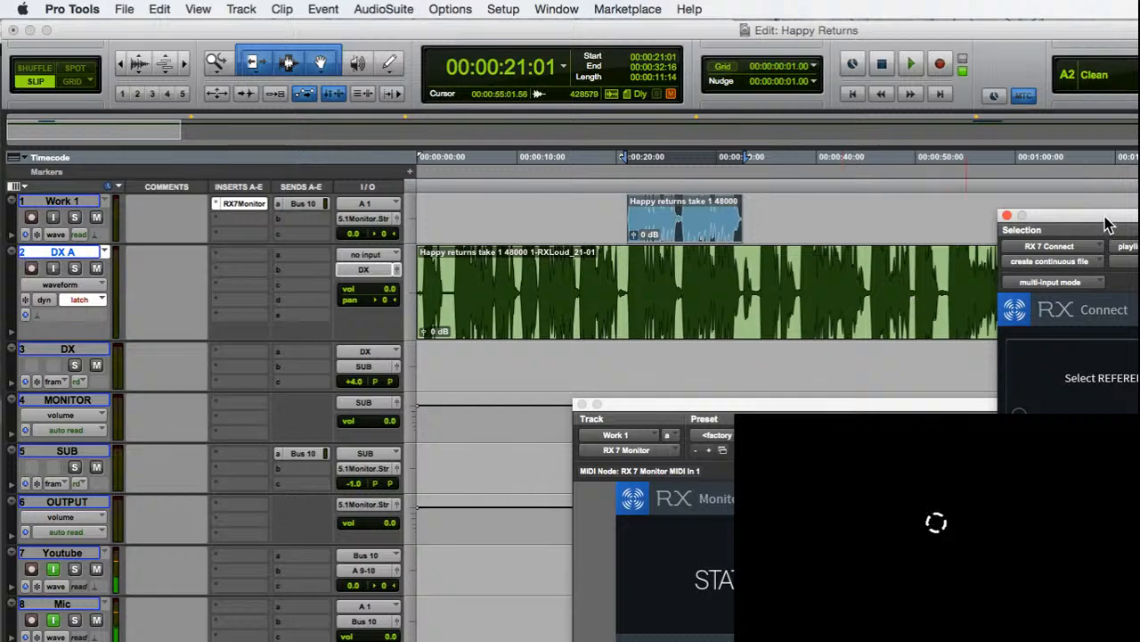
{"action": "left_click_drag", "start_coordinate": [1110, 223], "coordinate": [1113, 365]}
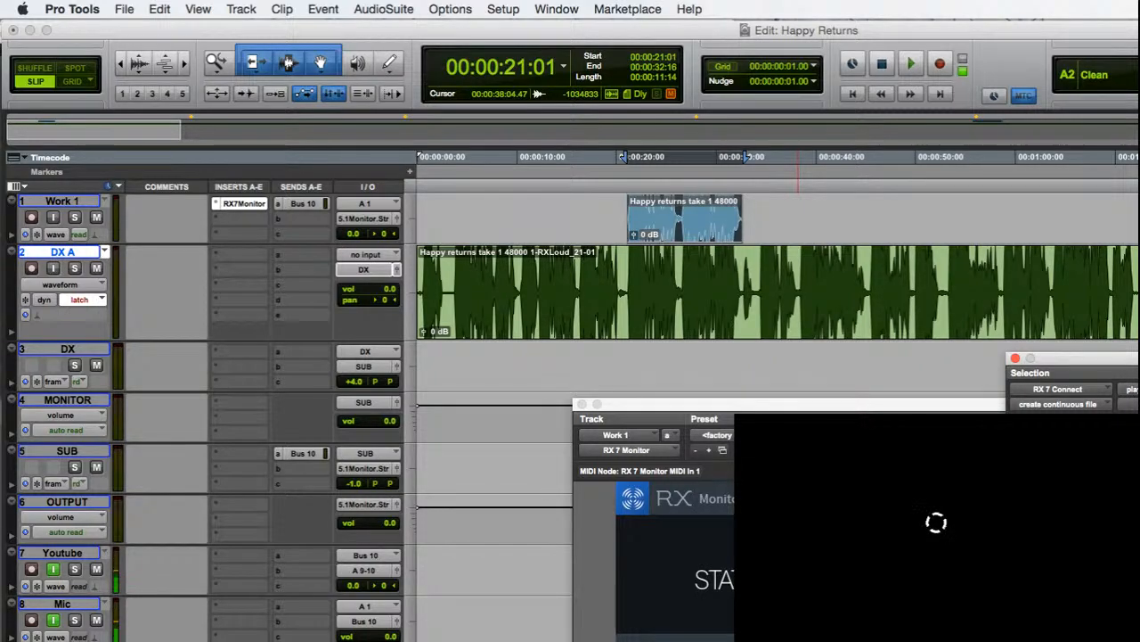
- Try to switch to the iZotope RX 7 editor
{"action": "key", "text": "super+Tab"}
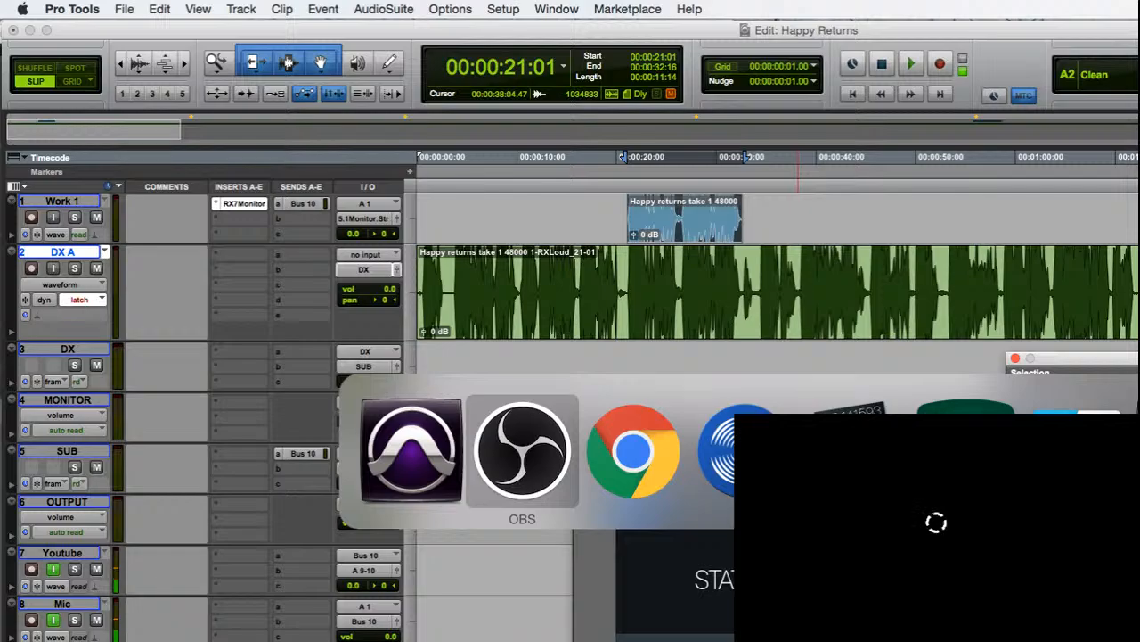
{"action": "key", "text": "super+Tab"}
{"action": "key", "text": "super+Tab"}
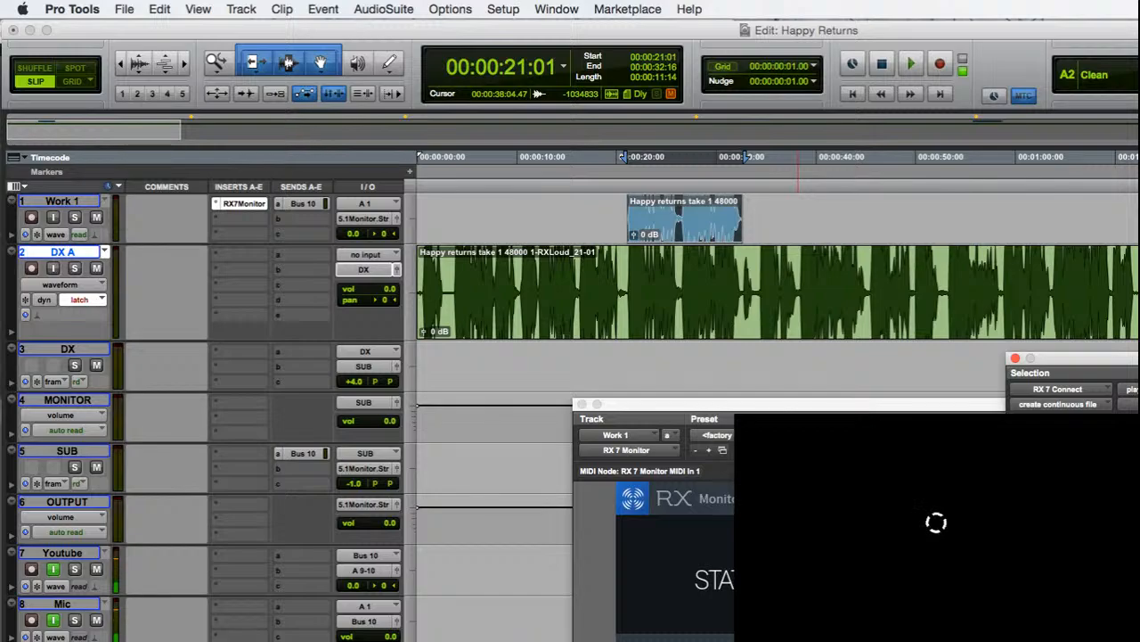
- Arrange the RX 7 Monitor and RX 7 Connect windows one above the other so that both are fully accessible
{"action": "left_click_drag", "start_coordinate": [1131, 358], "coordinate": [1138, 393]}
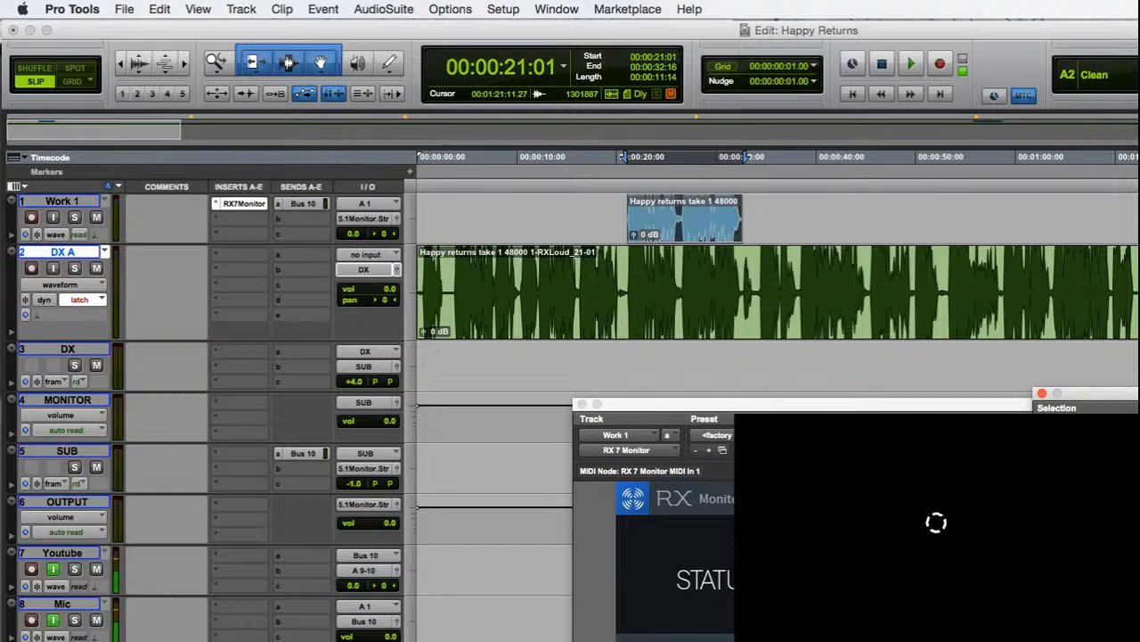
{"action": "left_click_drag", "start_coordinate": [879, 407], "coordinate": [515, 246]}
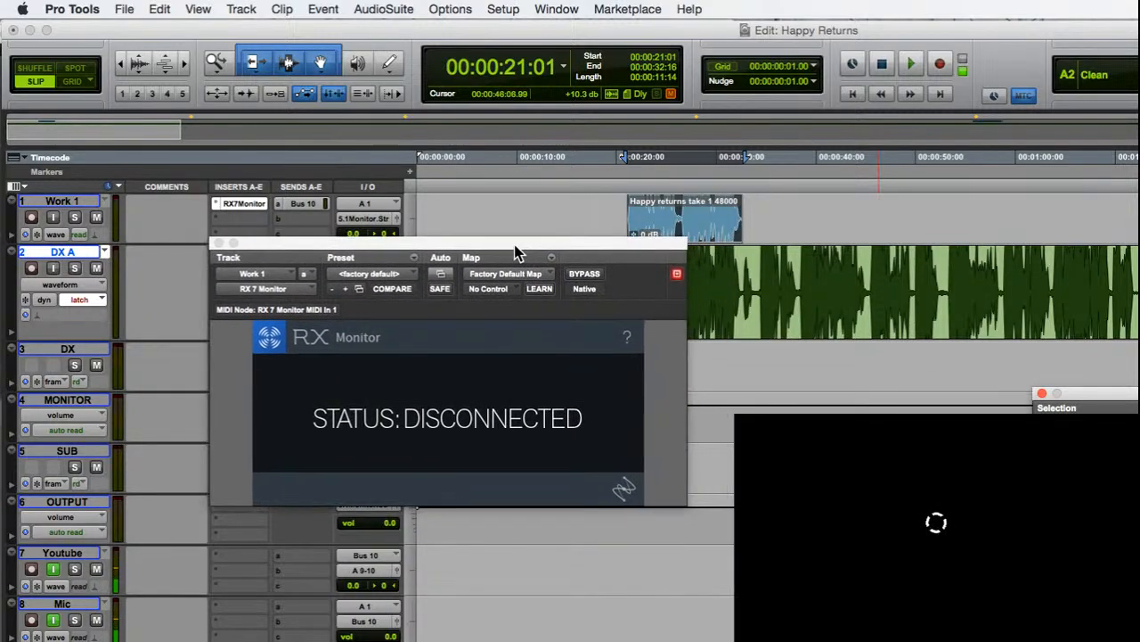
{"action": "left_click_drag", "start_coordinate": [1124, 407], "coordinate": [258, 518]}
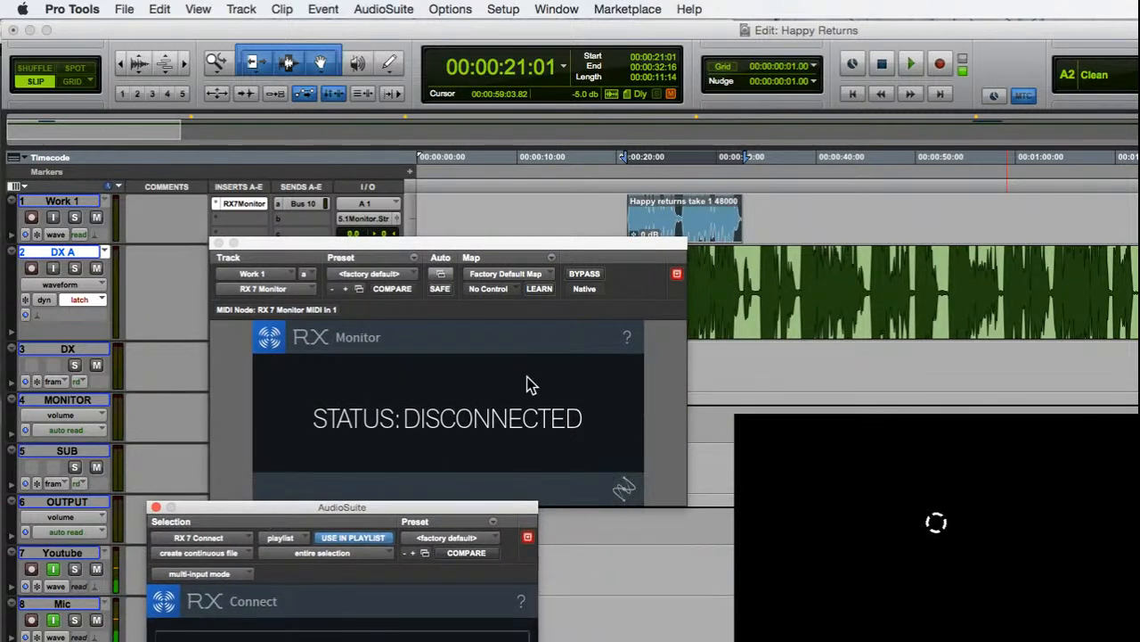
{"action": "left_click_drag", "start_coordinate": [521, 243], "coordinate": [372, 81]}
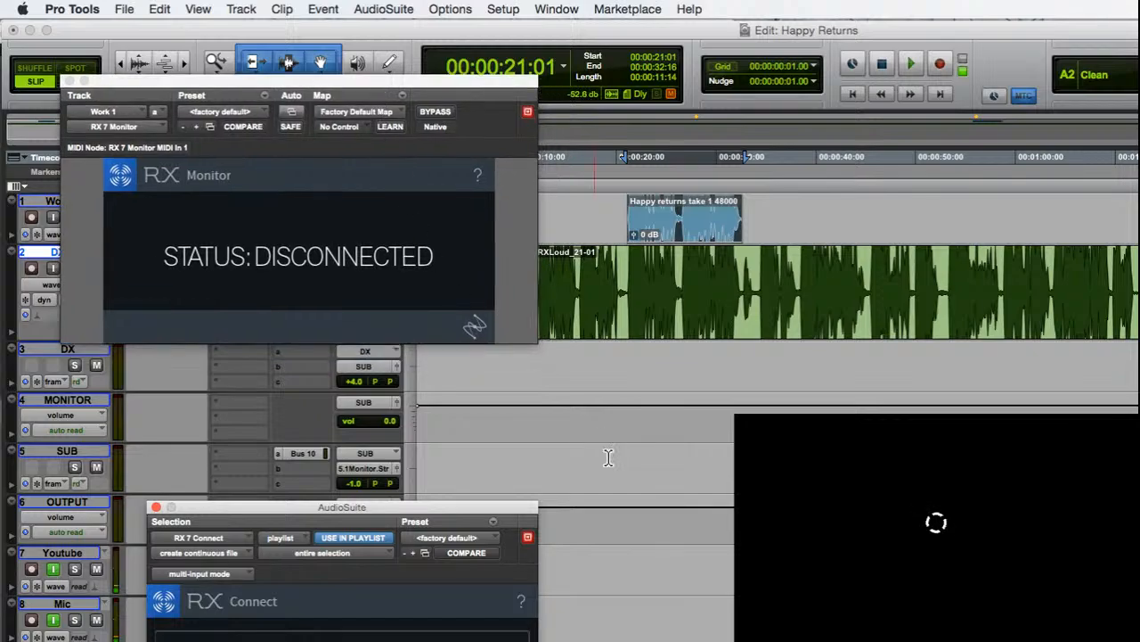
{"action": "left_click_drag", "start_coordinate": [467, 509], "coordinate": [432, 376]}
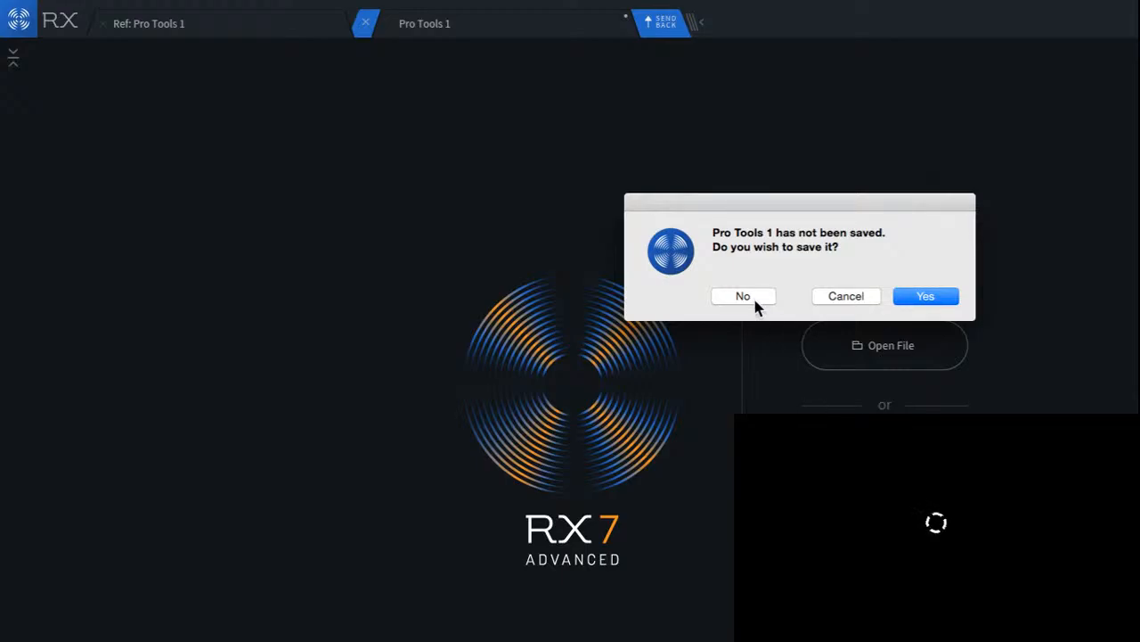
- Discard the unsaved changes to the Pro Tools 1 audio and close the De-hum module window
{"action": "left_click", "coordinate": [756, 304]}
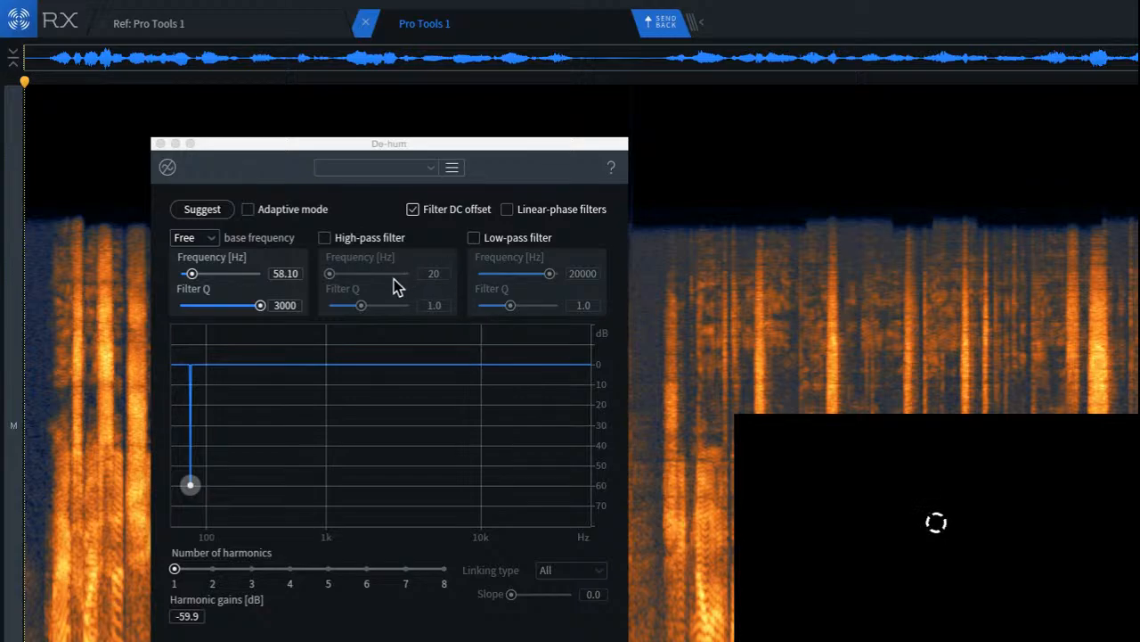
{"action": "left_click", "coordinate": [160, 143]}
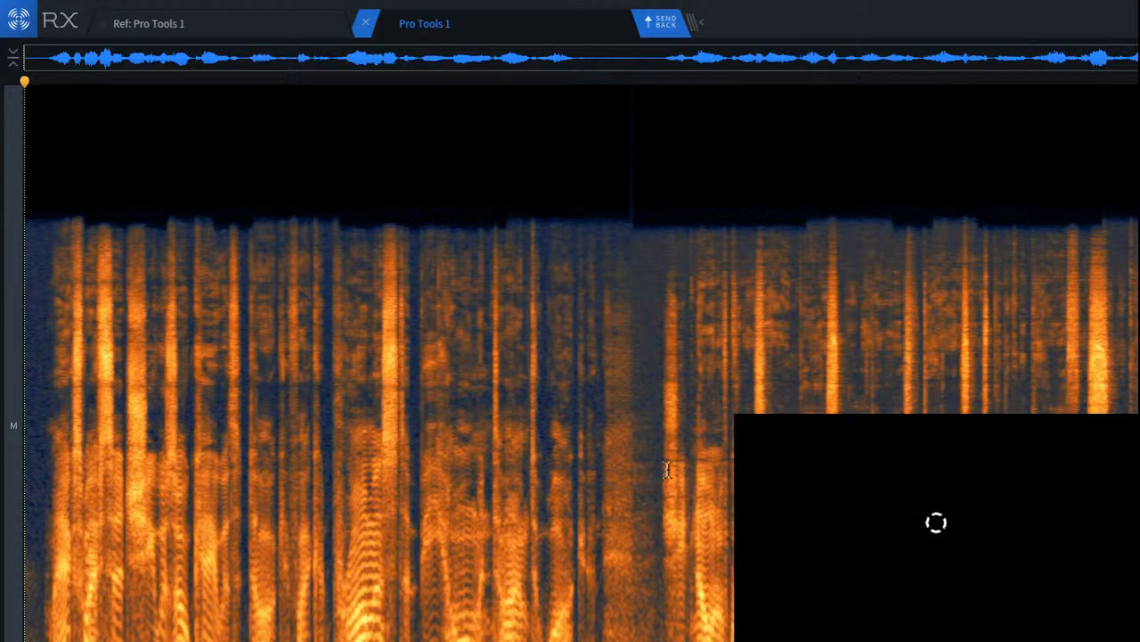
- Try marking a time range, a full-length frequency band and a time-frequency rectangle on the spectrogram, clearing the selection at the end
{"action": "left_click_drag", "start_coordinate": [584, 472], "coordinate": [887, 472]}
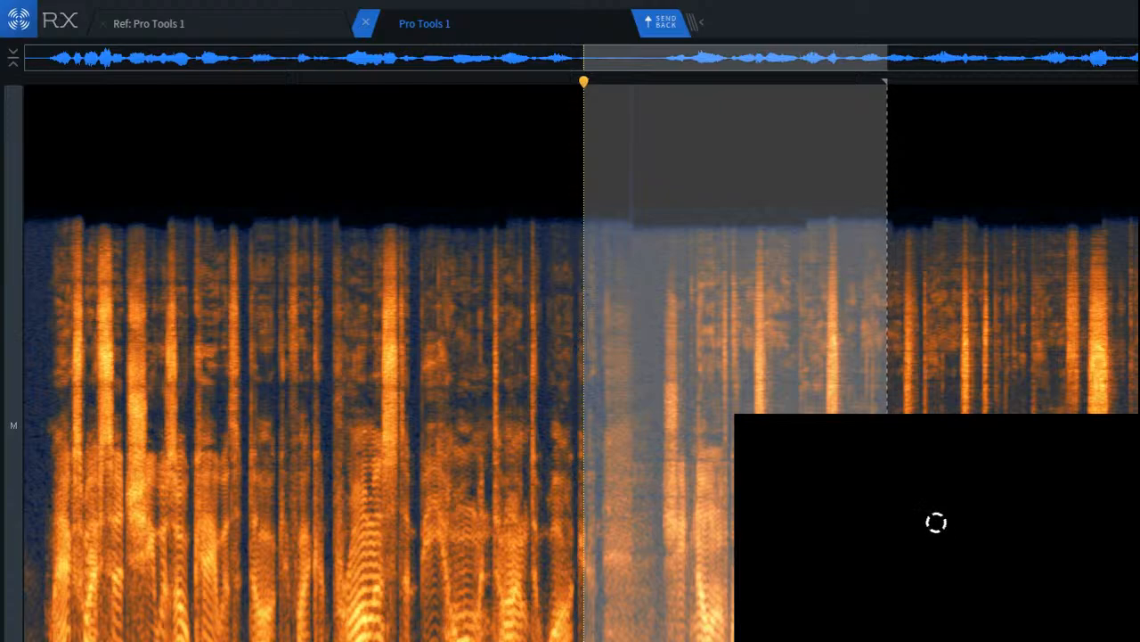
{"action": "left_click", "coordinate": [509, 619]}
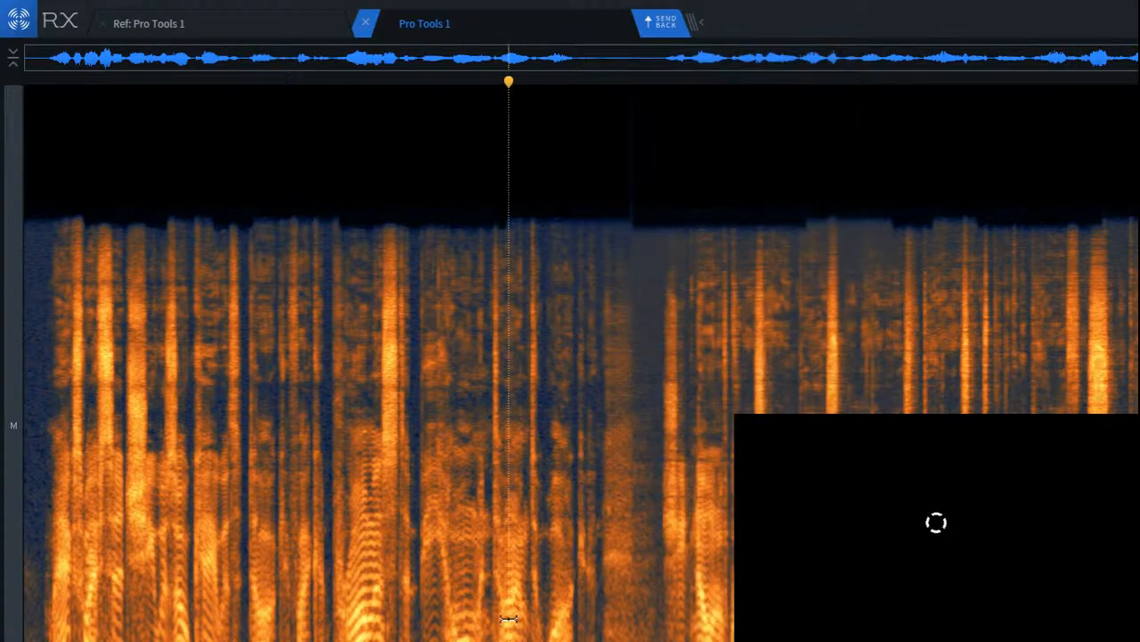
{"action": "key", "text": "super+a"}
{"action": "left_click_drag", "start_coordinate": [566, 638], "coordinate": [566, 439]}
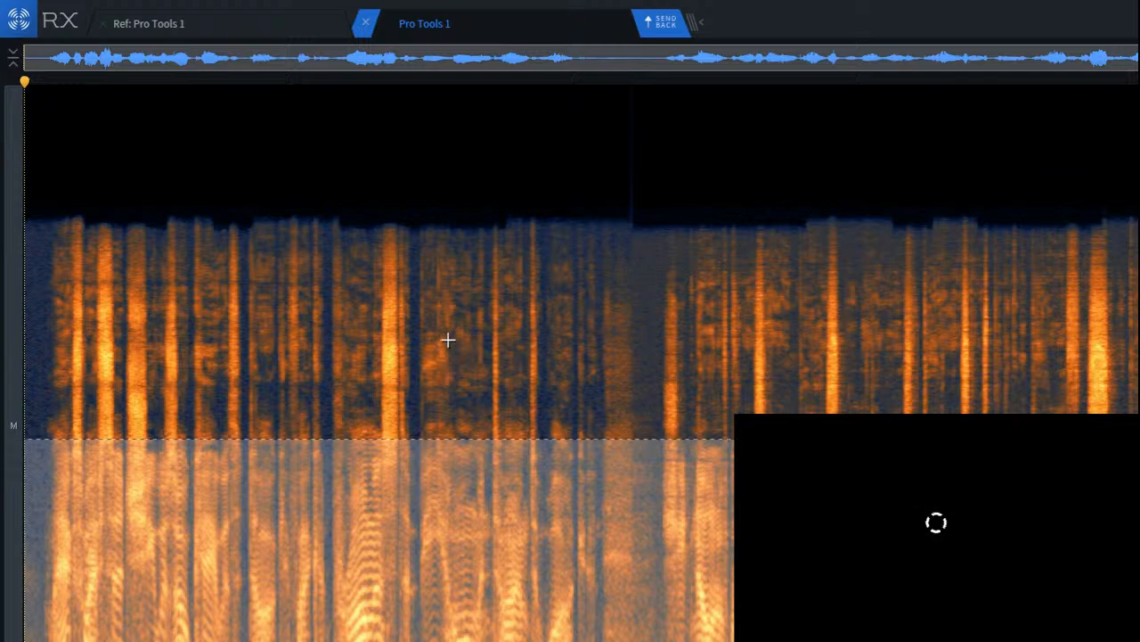
{"action": "left_click_drag", "start_coordinate": [448, 315], "coordinate": [725, 467]}
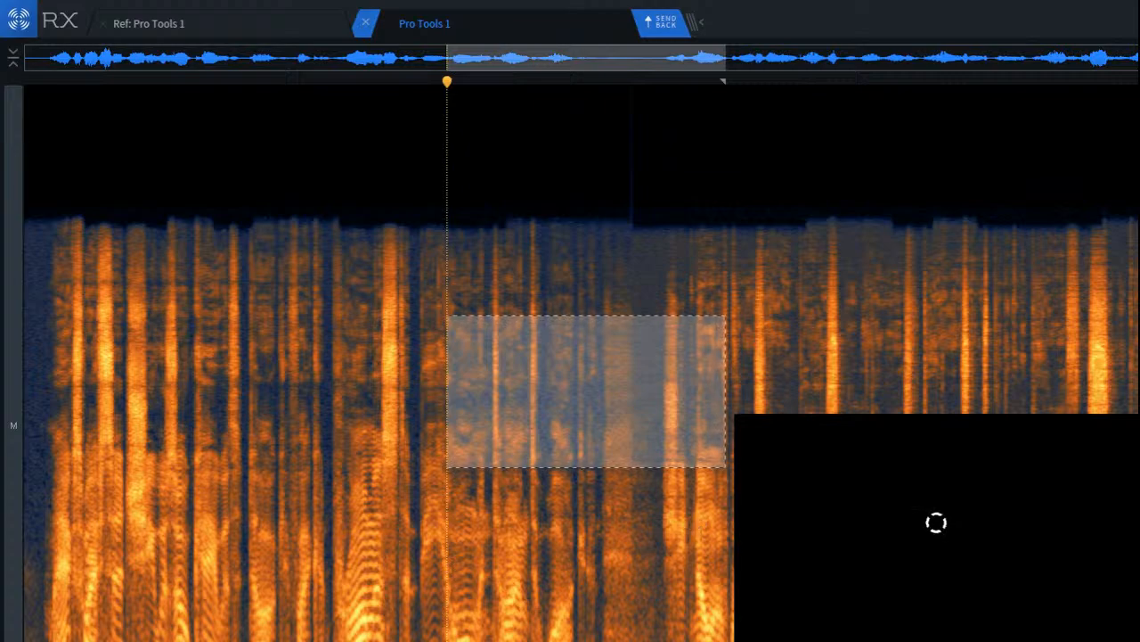
{"action": "left_click", "coordinate": [811, 516]}
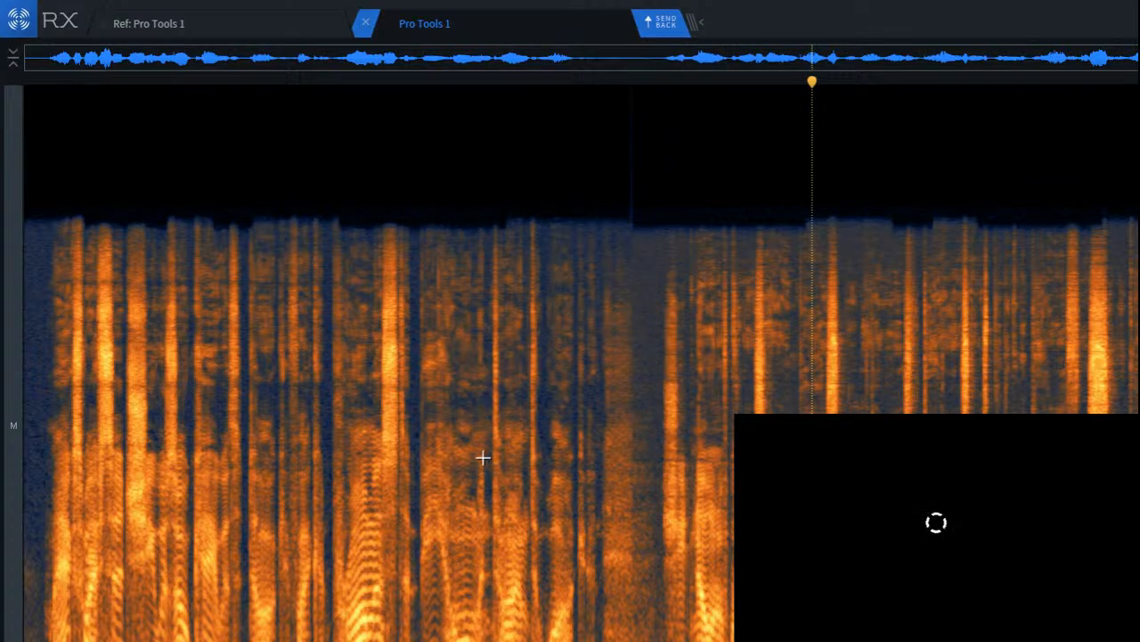
- Try the time, frequency, time-frequency and lasso selection tools in turn on the middle of the dialogue, and clear the selection
{"action": "left_click_drag", "start_coordinate": [449, 389], "coordinate": [651, 450]}
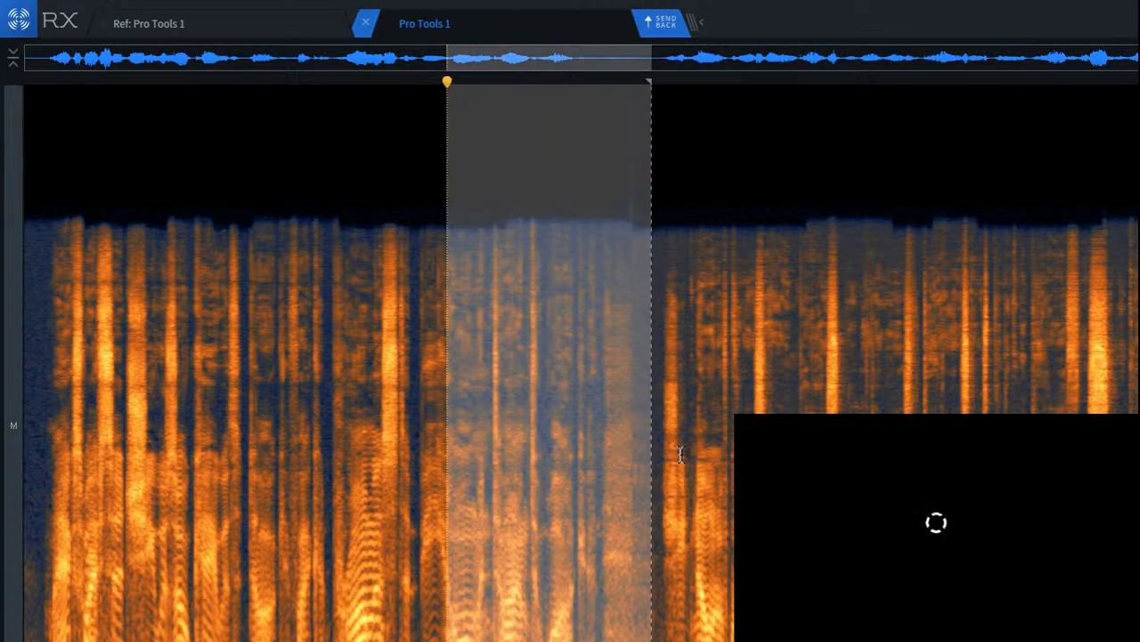
{"action": "key", "text": "f"}
{"action": "left_click_drag", "start_coordinate": [759, 592], "coordinate": [723, 463]}
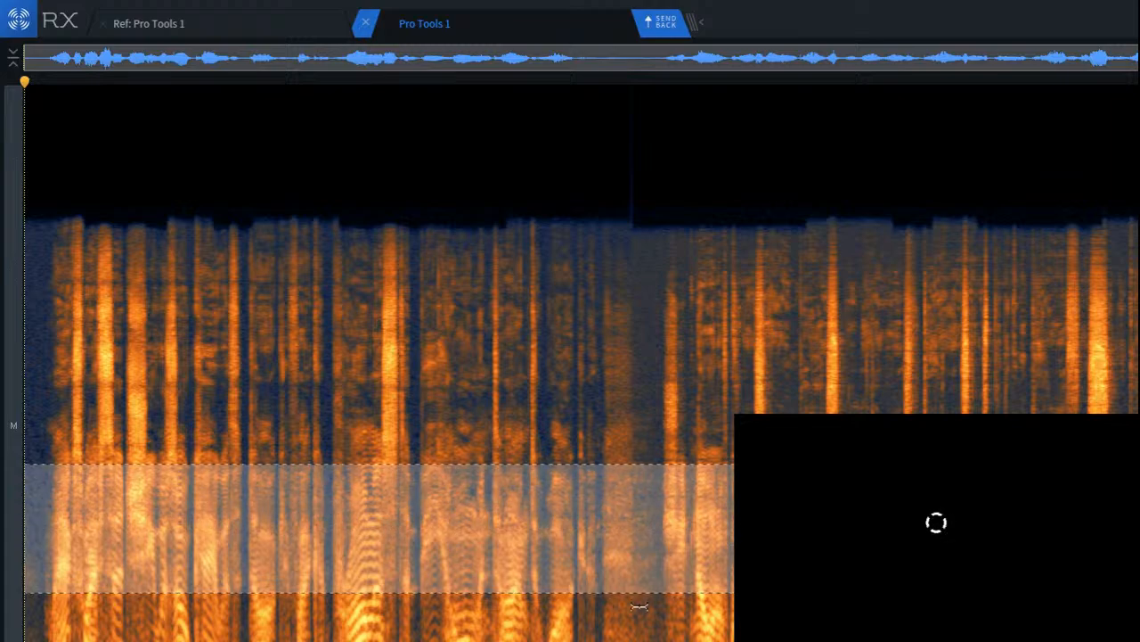
{"action": "left_click", "coordinate": [594, 432]}
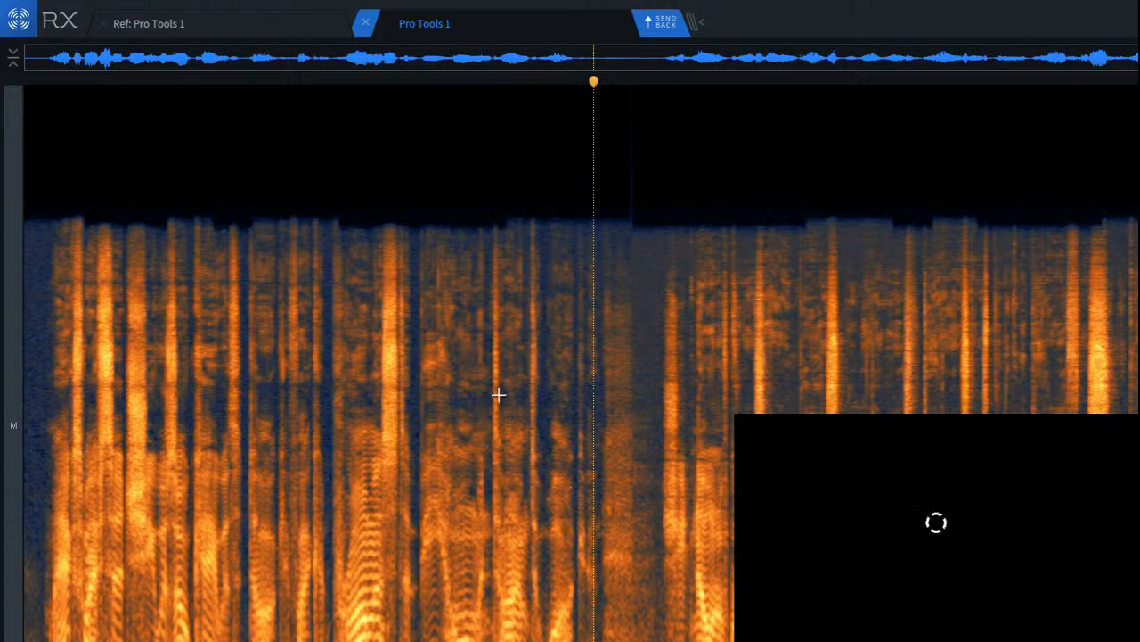
{"action": "left_click_drag", "start_coordinate": [499, 395], "coordinate": [802, 577]}
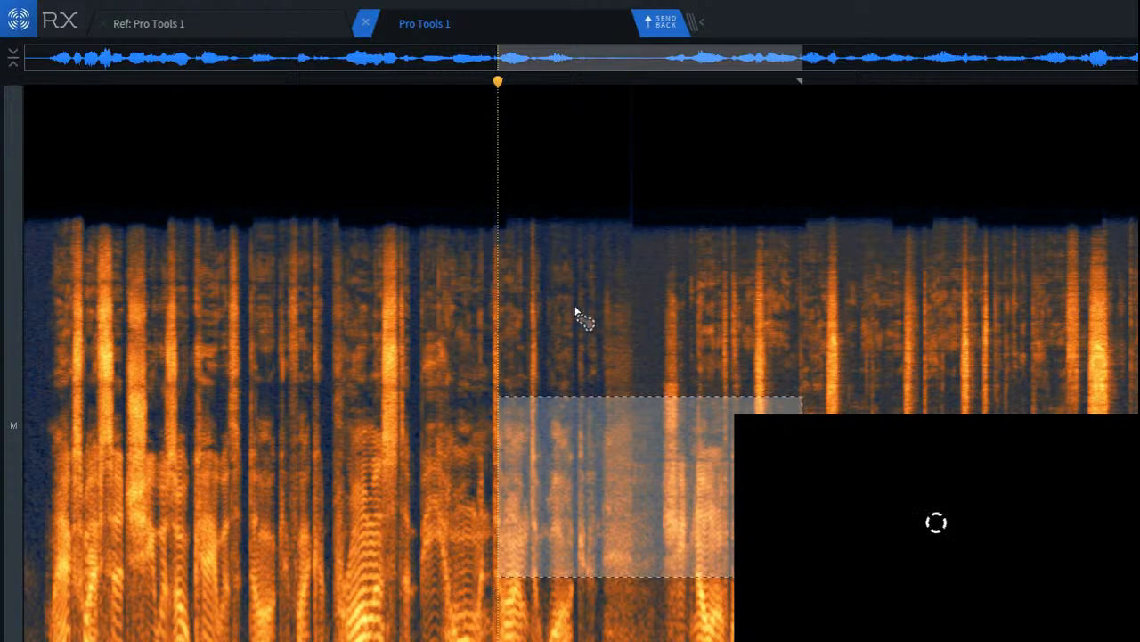
{"action": "mouse_move", "coordinate": [539, 303]}
{"action": "left_mouse_down"}
{"action": "mouse_move", "coordinate": [565, 484]}
{"action": "mouse_move", "coordinate": [545, 304]}
{"action": "left_mouse_up"}
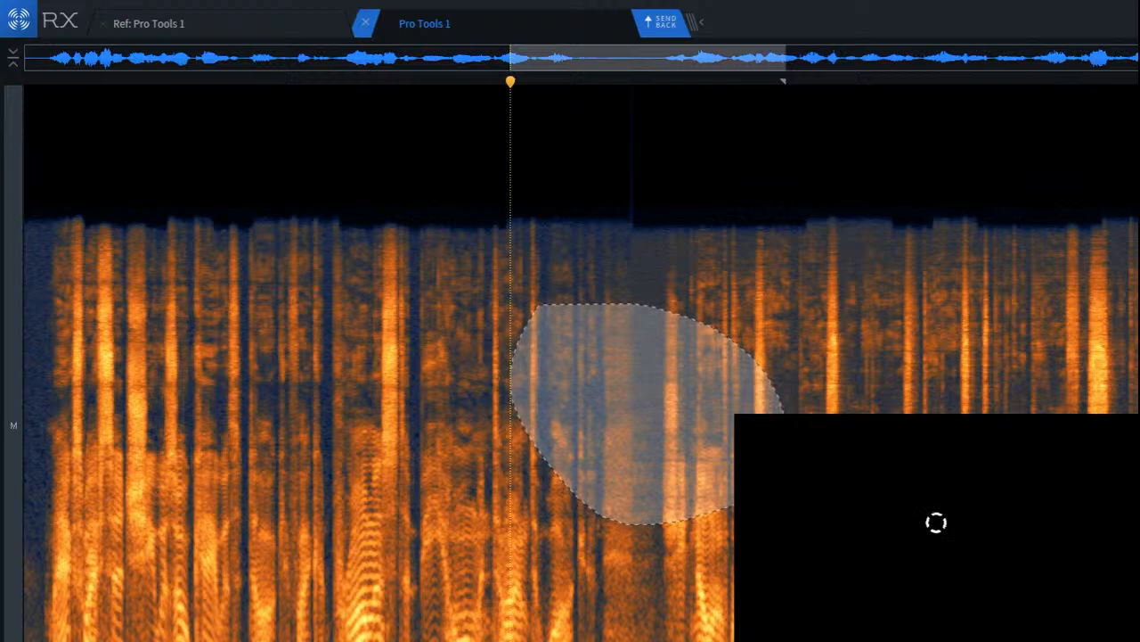
{"action": "left_click", "coordinate": [853, 455]}
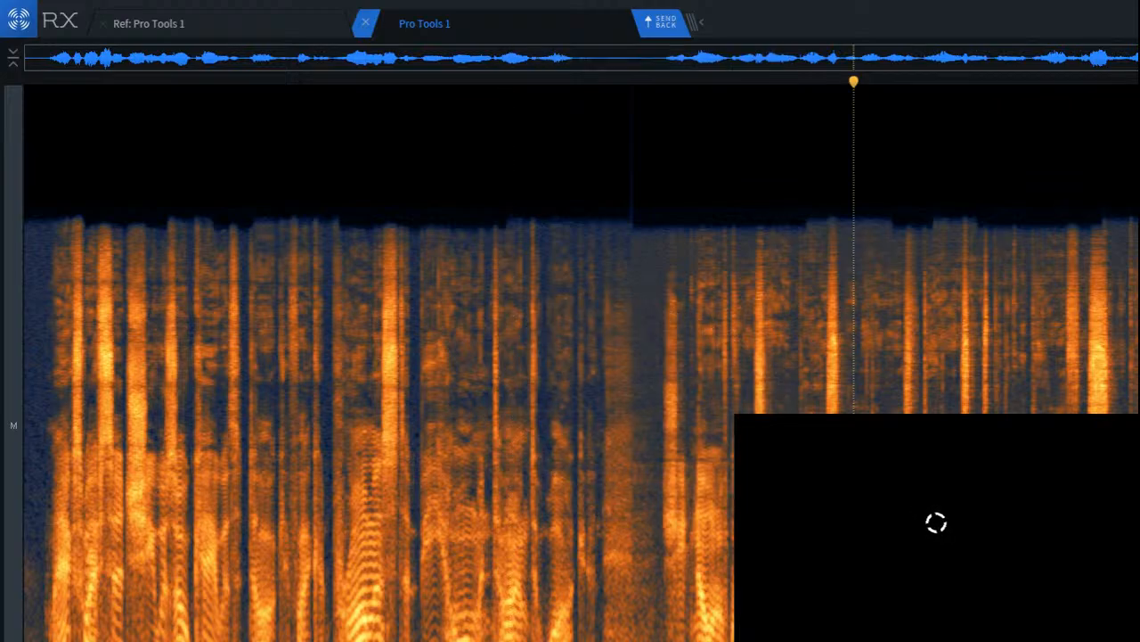
- Try a large time-frequency selection across the middle of the spectrogram, play it briefly, and clear it
{"action": "left_click", "coordinate": [605, 474]}
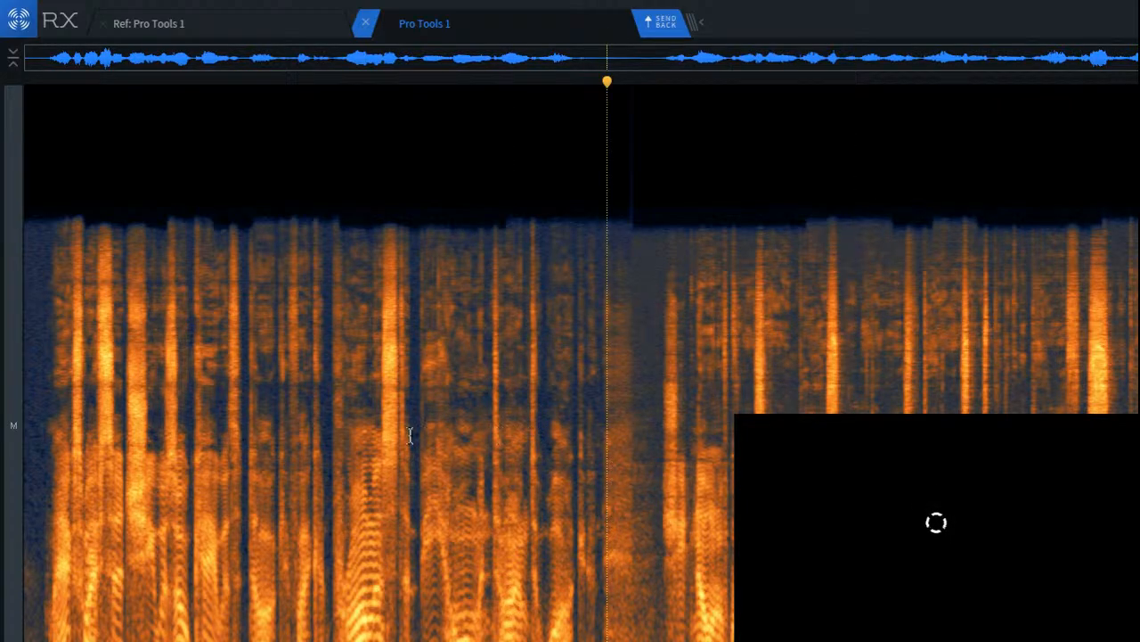
{"action": "left_click_drag", "start_coordinate": [303, 350], "coordinate": [955, 597]}
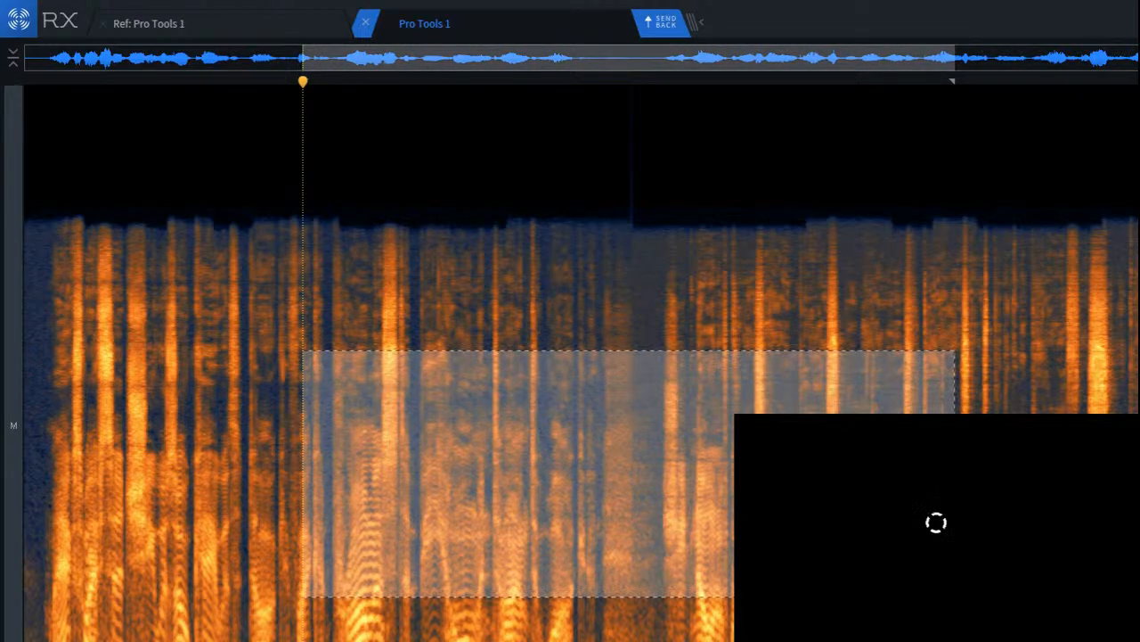
{"action": "left_click_drag", "start_coordinate": [264, 263], "coordinate": [1136, 641]}
{"action": "key", "text": "space"}
{"action": "key", "text": "space"}
{"action": "left_click", "coordinate": [237, 481]}
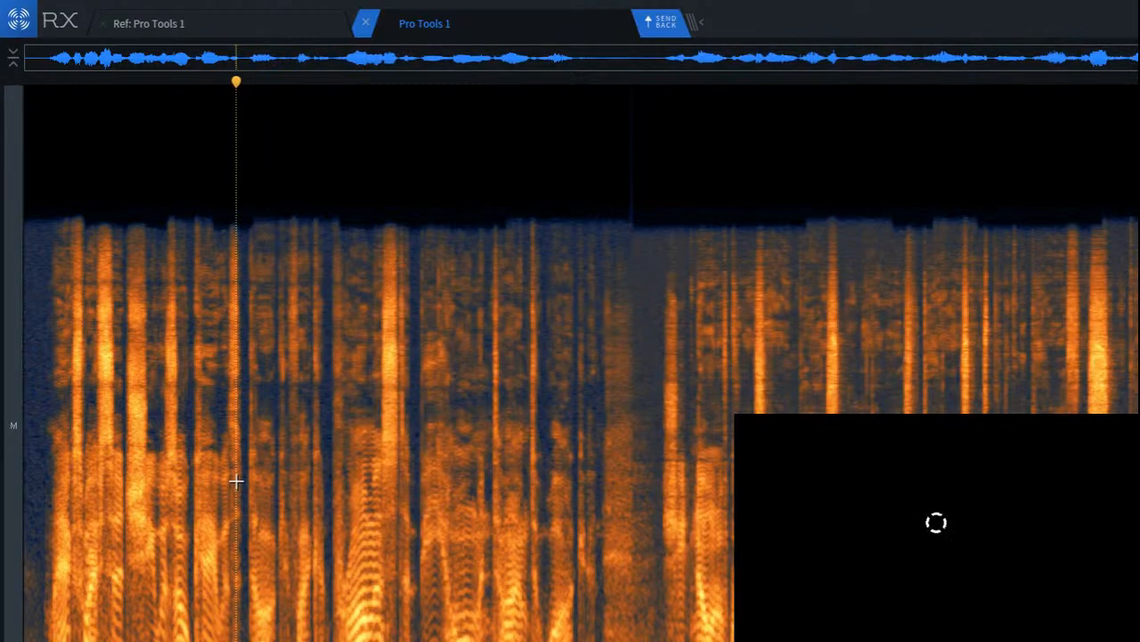
- Audition the unedited dialogue clip from its beginning
{"action": "key", "text": "Return"}
{"action": "key", "text": "space"}
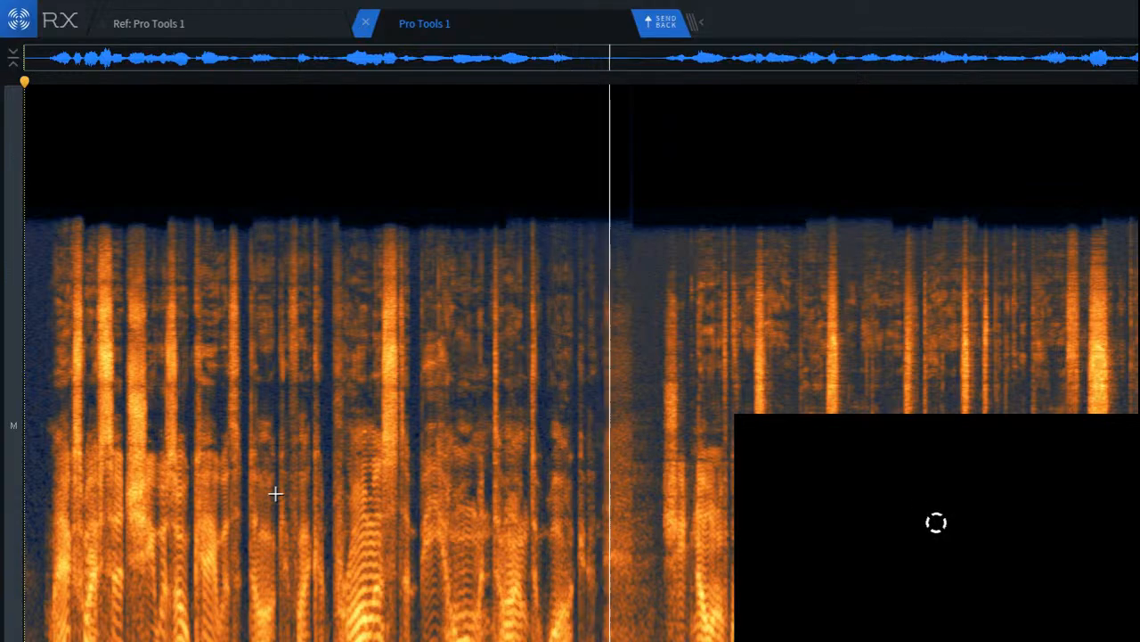
{"action": "key", "text": "space"}
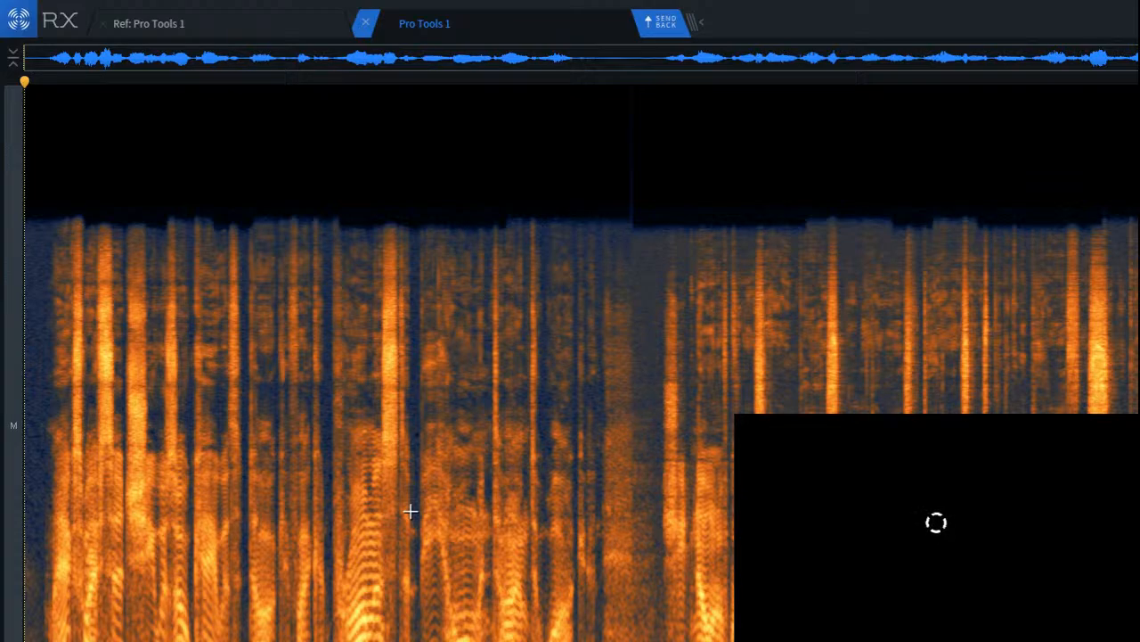
{"action": "left_click", "coordinate": [463, 469]}
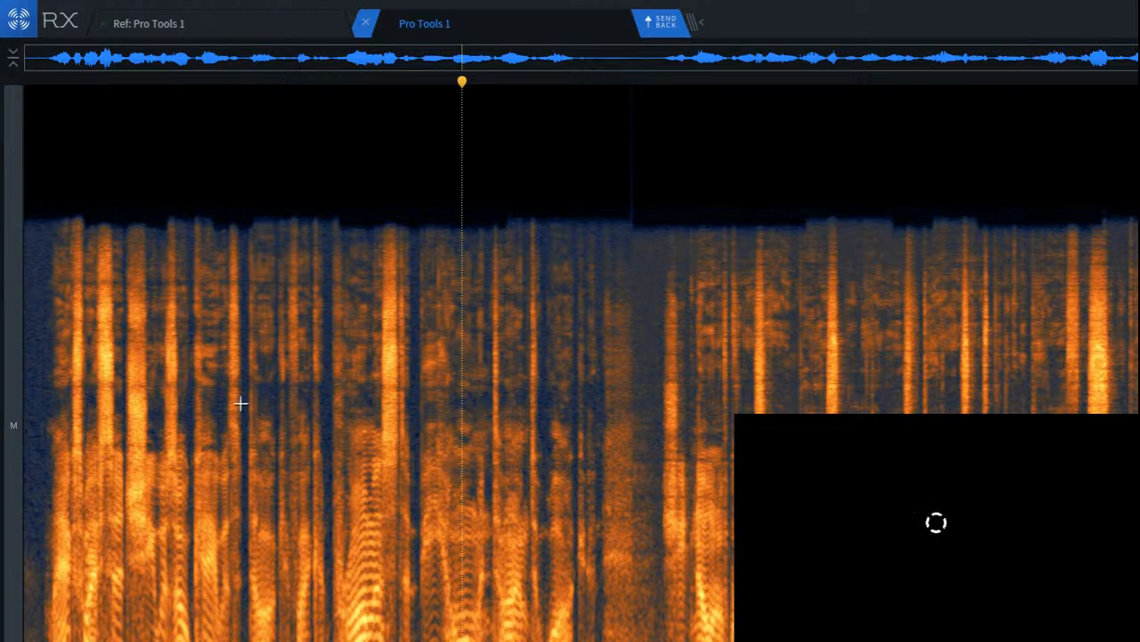
{"action": "left_click", "coordinate": [131, 403]}
{"action": "key", "text": "Home"}
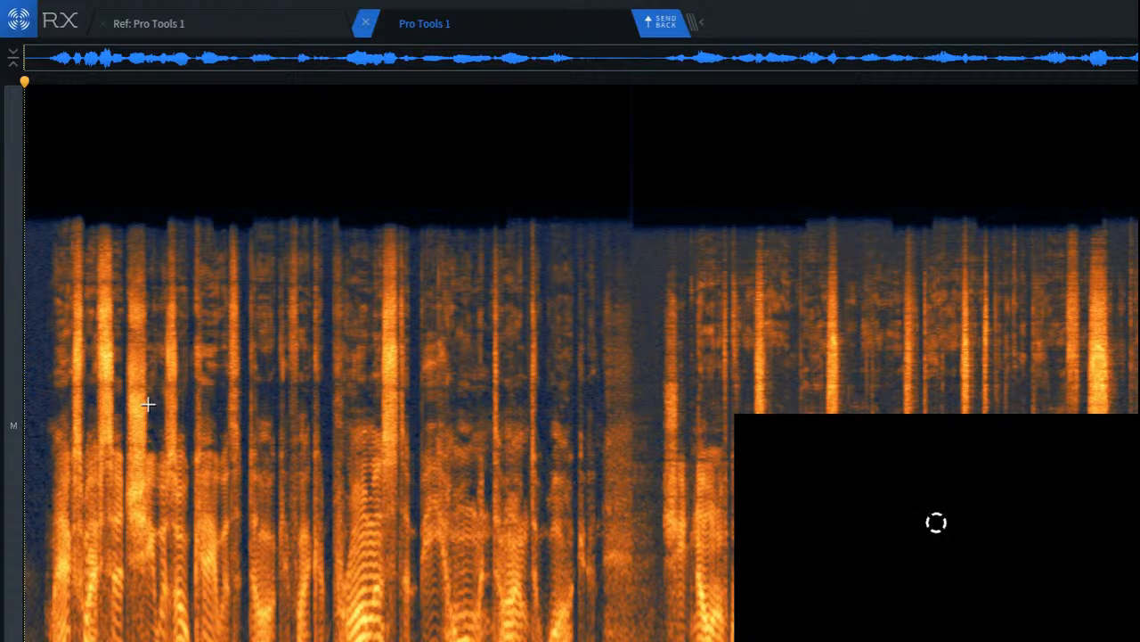
{"action": "key", "text": "space"}
{"action": "scroll", "coordinate": [147, 405], "scroll_direction": "up", "scroll_amount": 2}
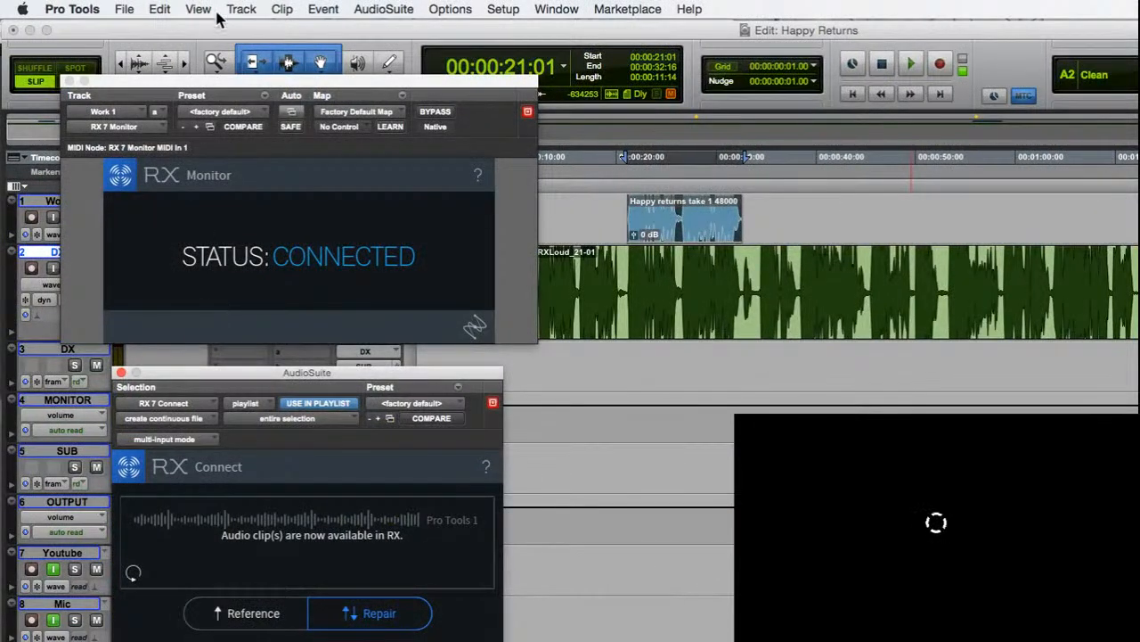
- Move the RX 7 Monitor window off the Work 1 track's inserts and sends in Pro Tools, and return to the RX 7 editor
{"action": "left_click_drag", "start_coordinate": [223, 81], "coordinate": [643, 153]}
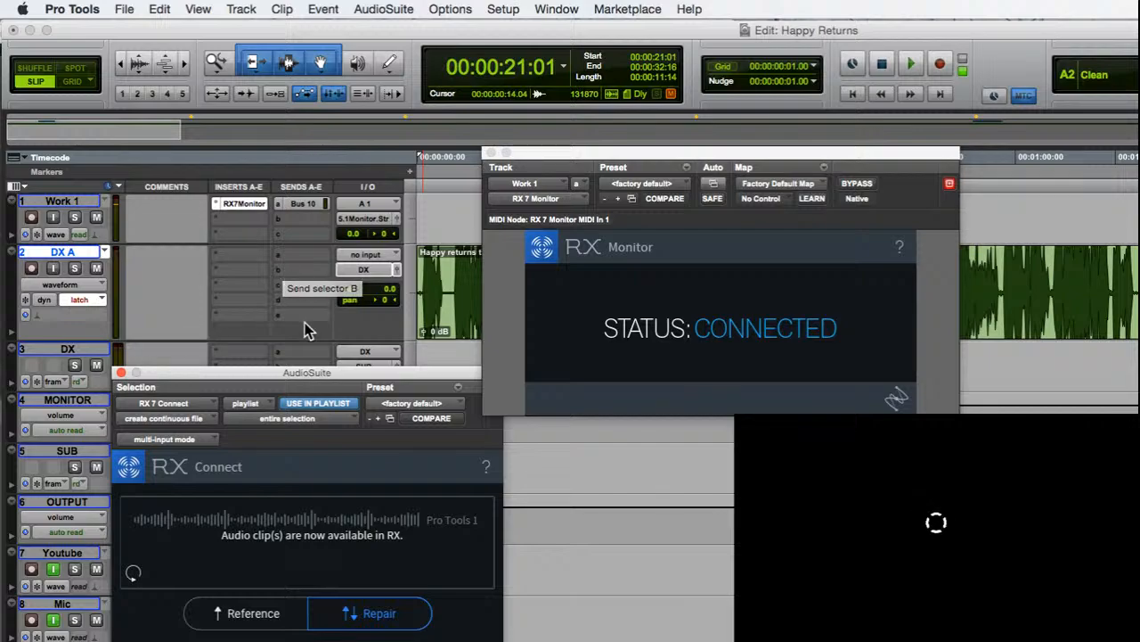
{"action": "key", "text": "super+Tab"}
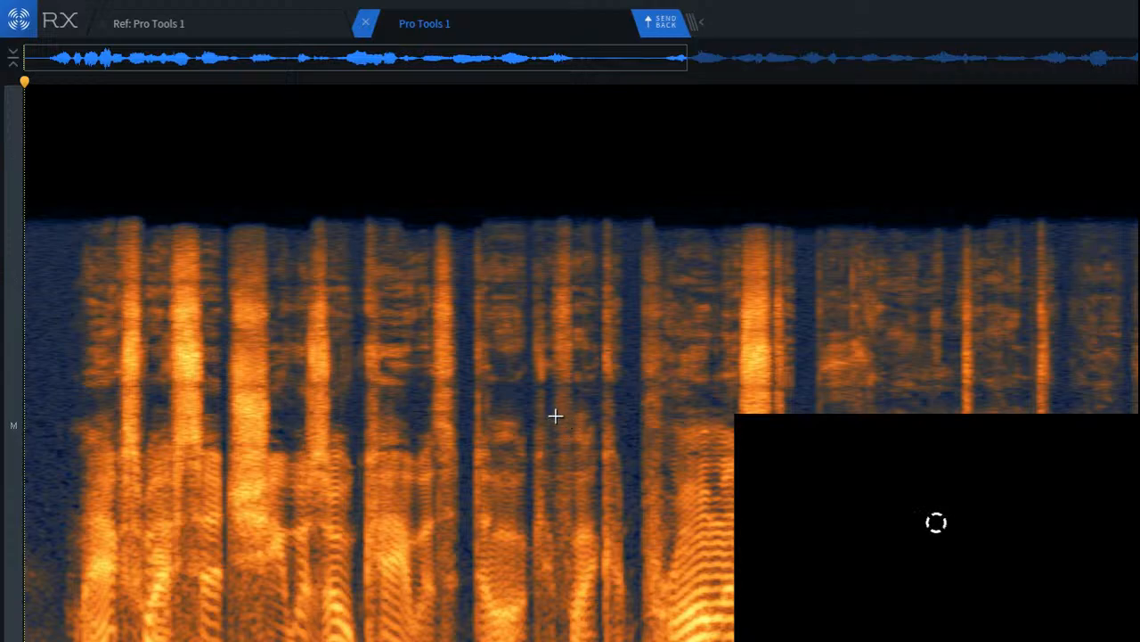
- Select a large time-frequency area from just after the third bright burst across the visible dialogue, delete its audio and clear the selection
{"action": "left_click", "coordinate": [503, 400]}
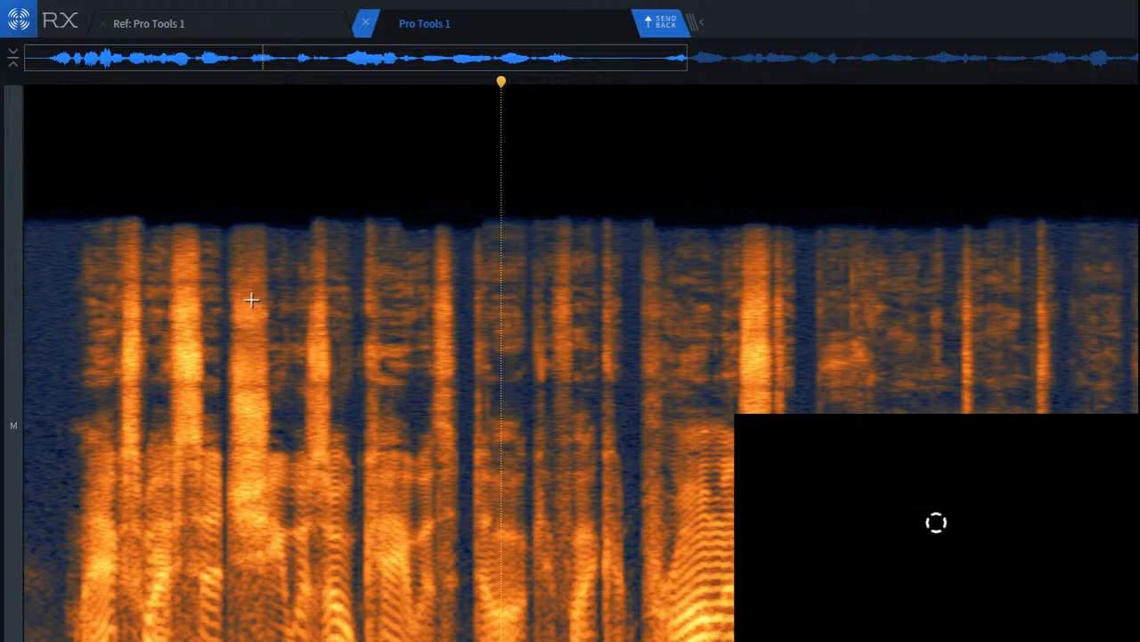
{"action": "left_click", "coordinate": [305, 293]}
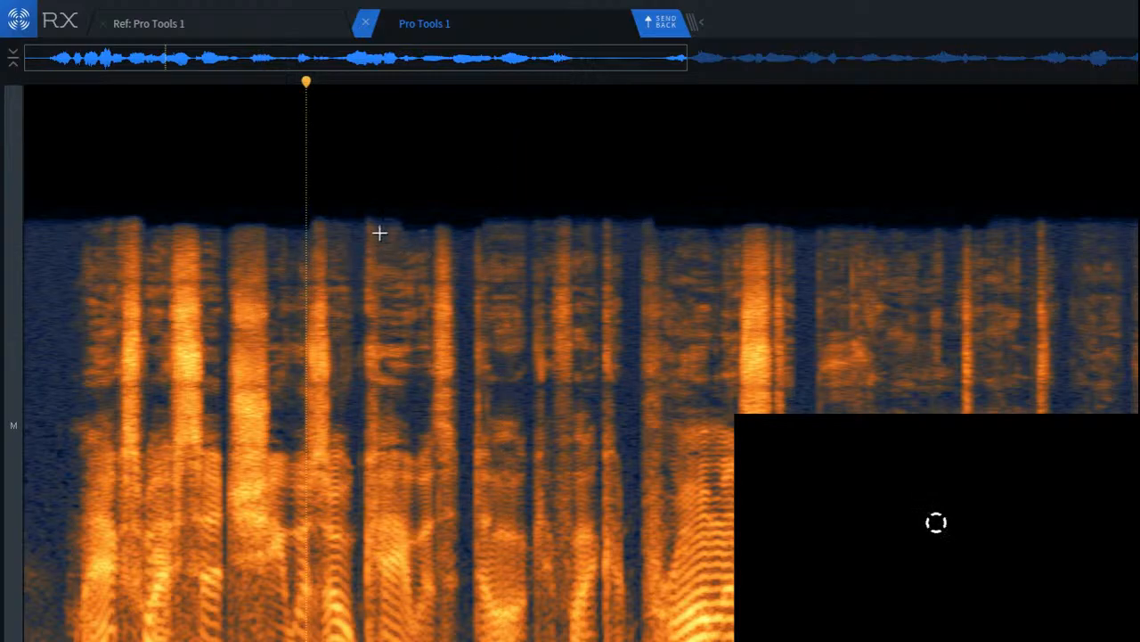
{"action": "left_click_drag", "start_coordinate": [344, 173], "coordinate": [1139, 641]}
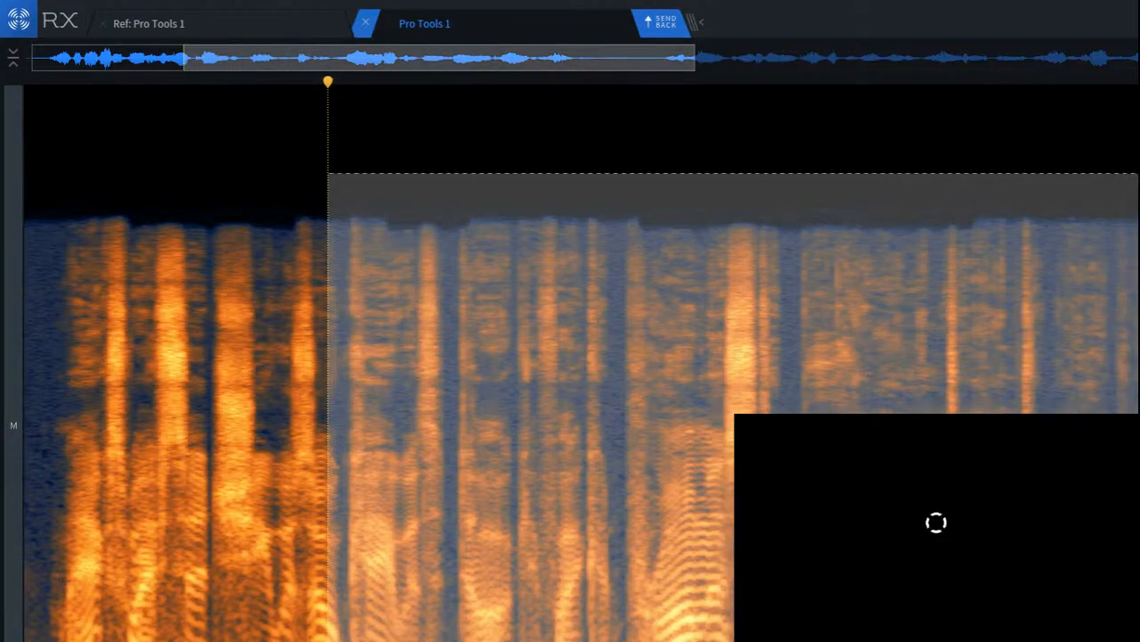
{"action": "left_click_drag", "start_coordinate": [262, 197], "coordinate": [1136, 641]}
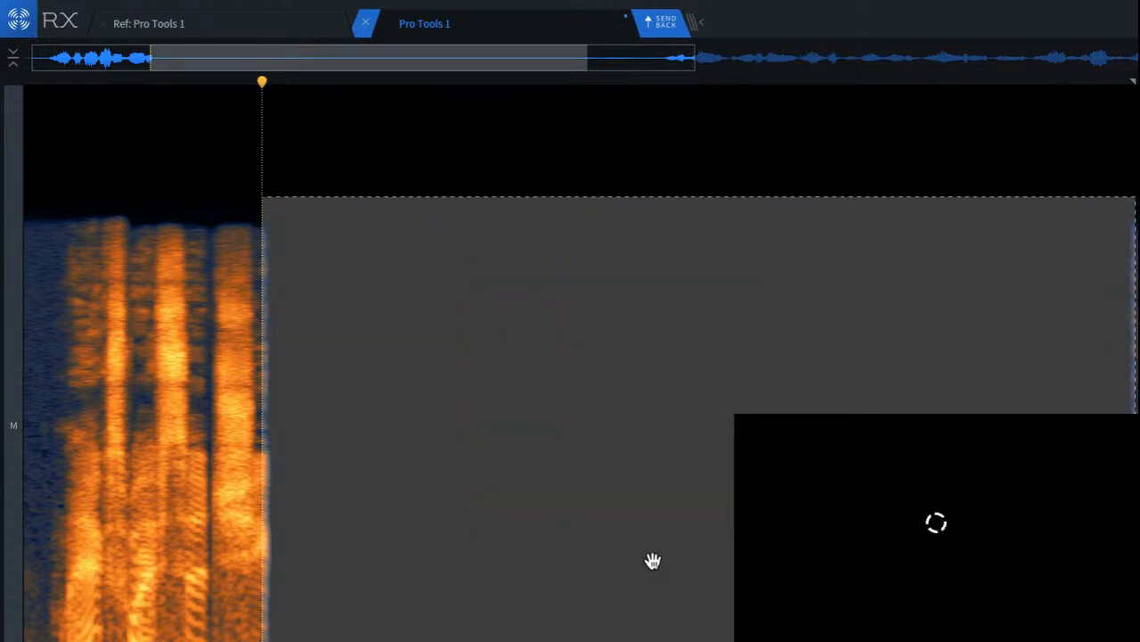
{"action": "left_click_drag", "start_coordinate": [508, 484], "coordinate": [506, 483]}
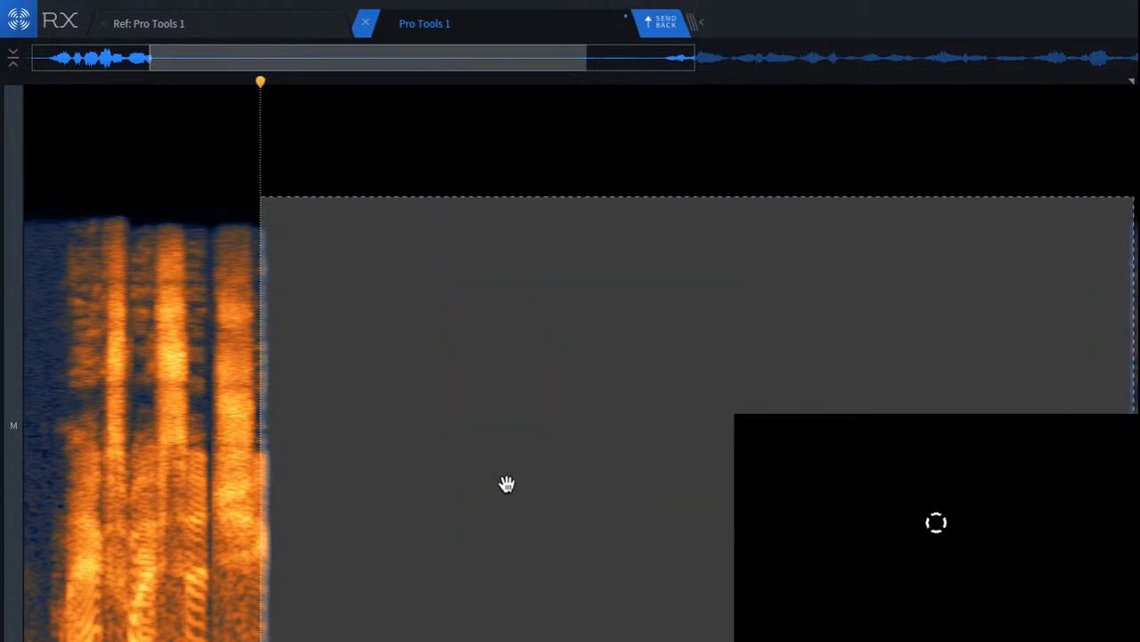
{"action": "left_click", "coordinate": [505, 485]}
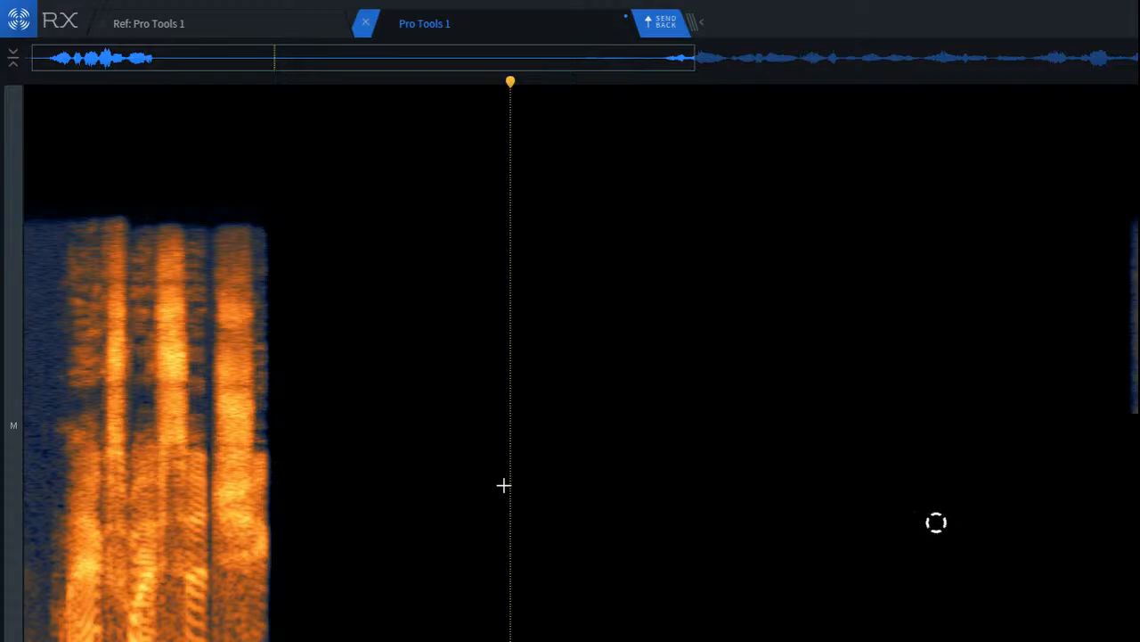
- Play the edited dialogue from its beginning to check the silenced section, and stop playback
{"action": "key", "text": "Home"}
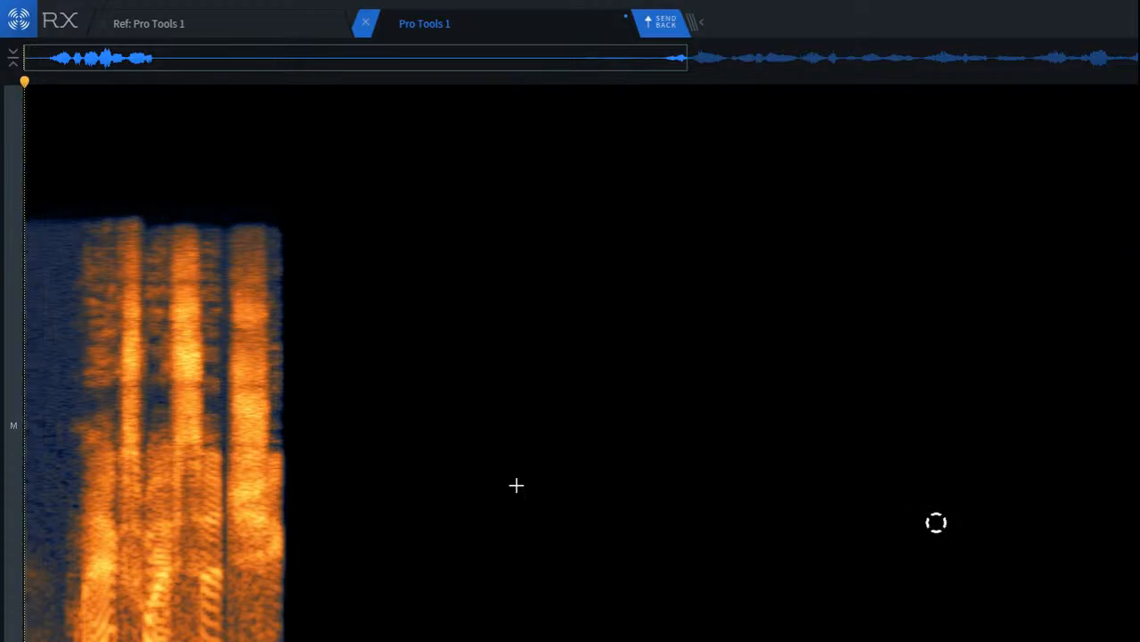
{"action": "key", "text": "space"}
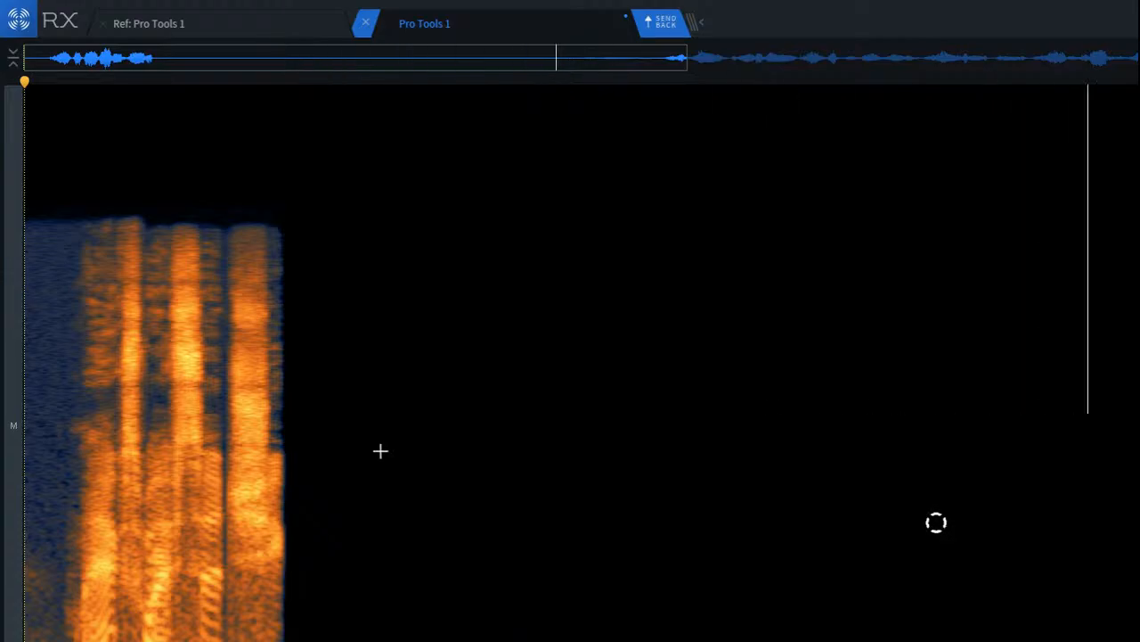
{"action": "key", "text": "space"}
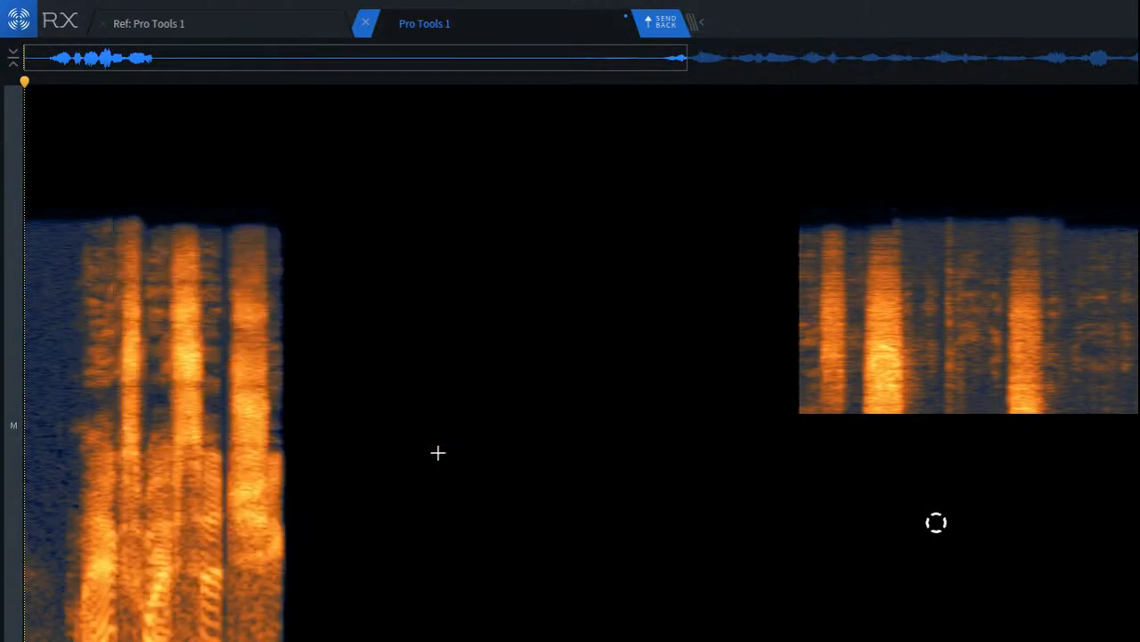
{"action": "left_click", "coordinate": [548, 410]}
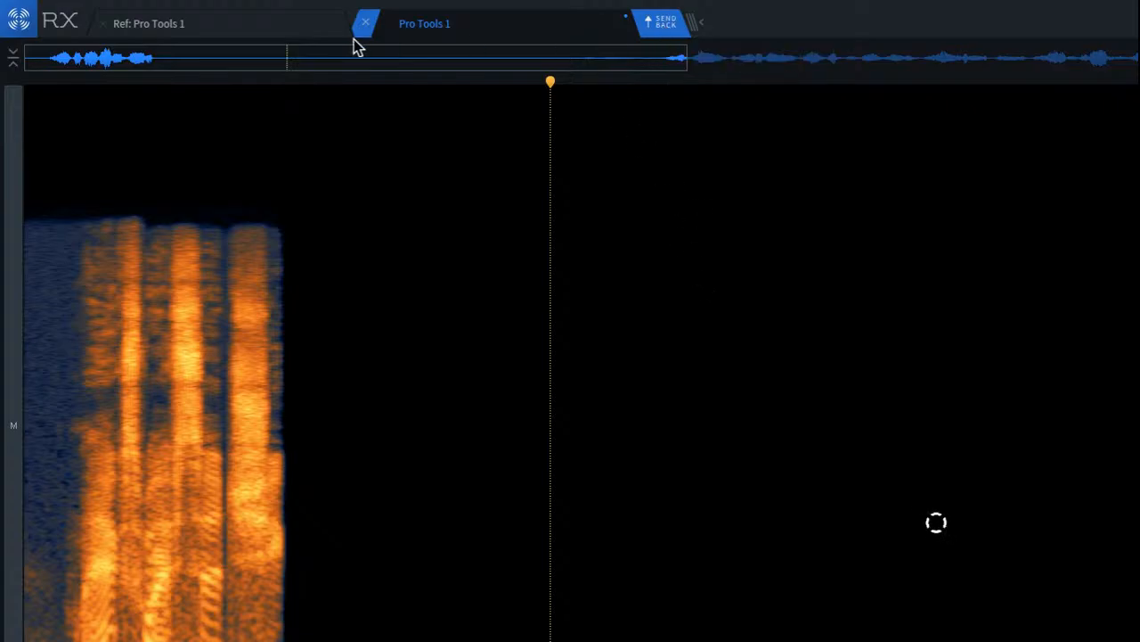
- Send the edited audio back to Pro Tools and move the RX 7 Connect window clear of the track columns
{"action": "left_click", "coordinate": [656, 34]}
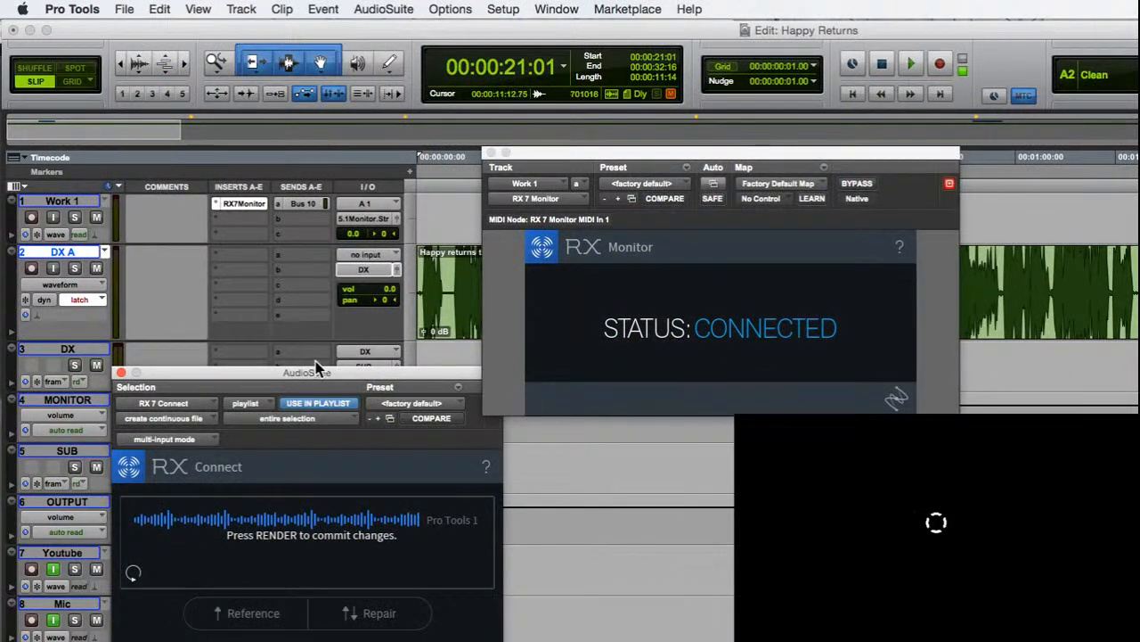
{"action": "left_click_drag", "start_coordinate": [295, 372], "coordinate": [607, 469]}
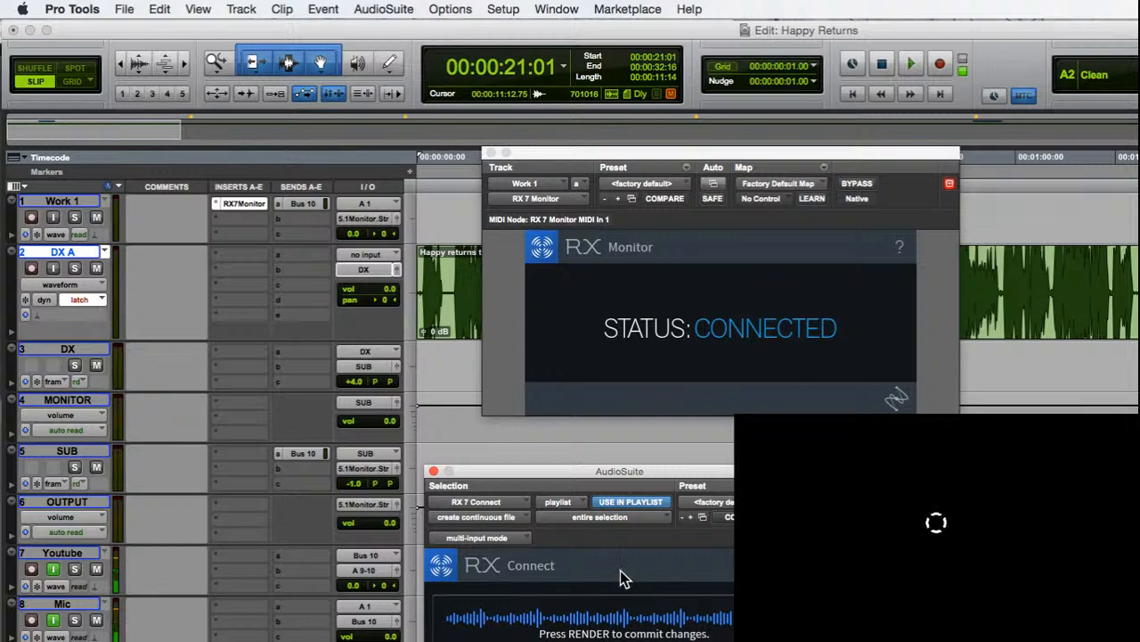
- Move the RX 7 Monitor and RX 7 Connect windows clear of the clips, and render the RX changes onto the selected Work 1 clip
{"action": "left_click_drag", "start_coordinate": [628, 473], "coordinate": [574, 457]}
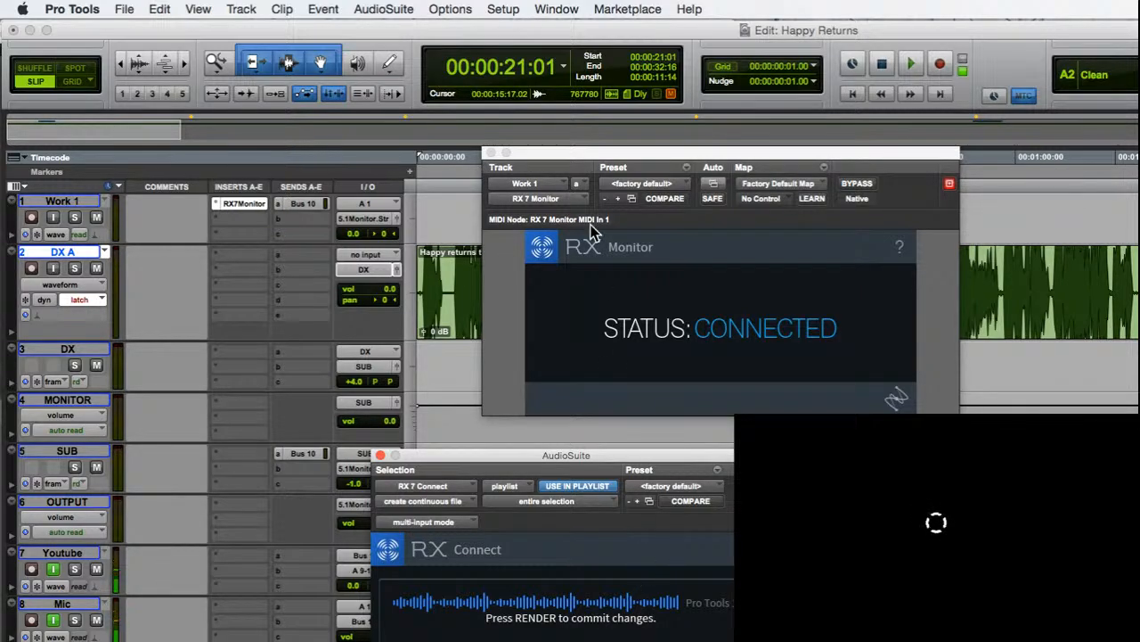
{"action": "left_click_drag", "start_coordinate": [595, 153], "coordinate": [1069, 233]}
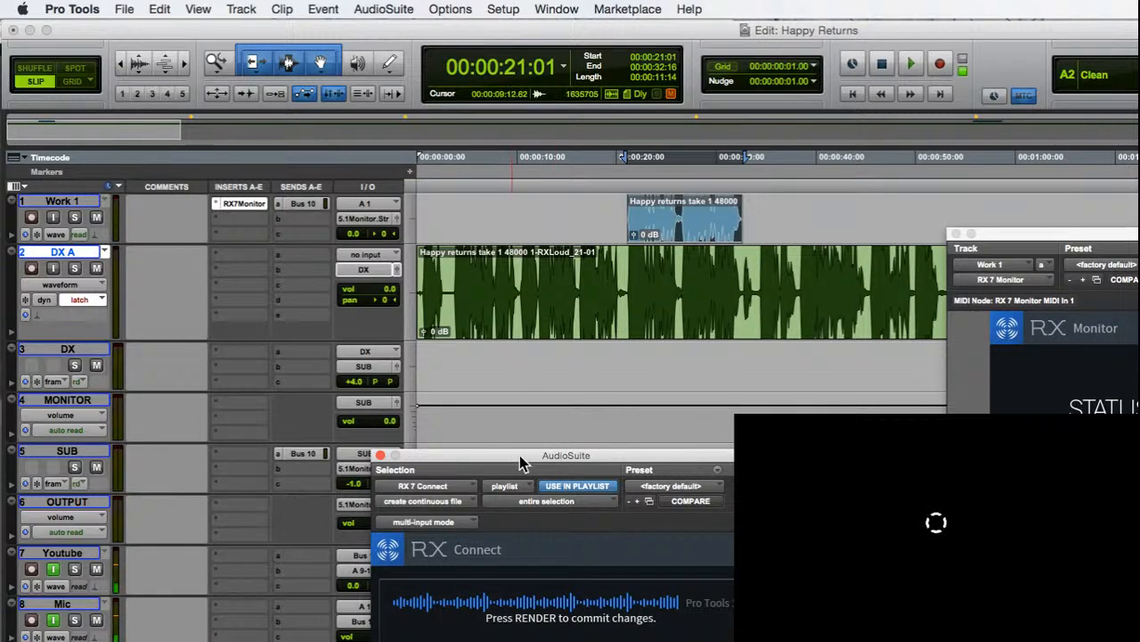
{"action": "left_click_drag", "start_coordinate": [530, 464], "coordinate": [240, 213]}
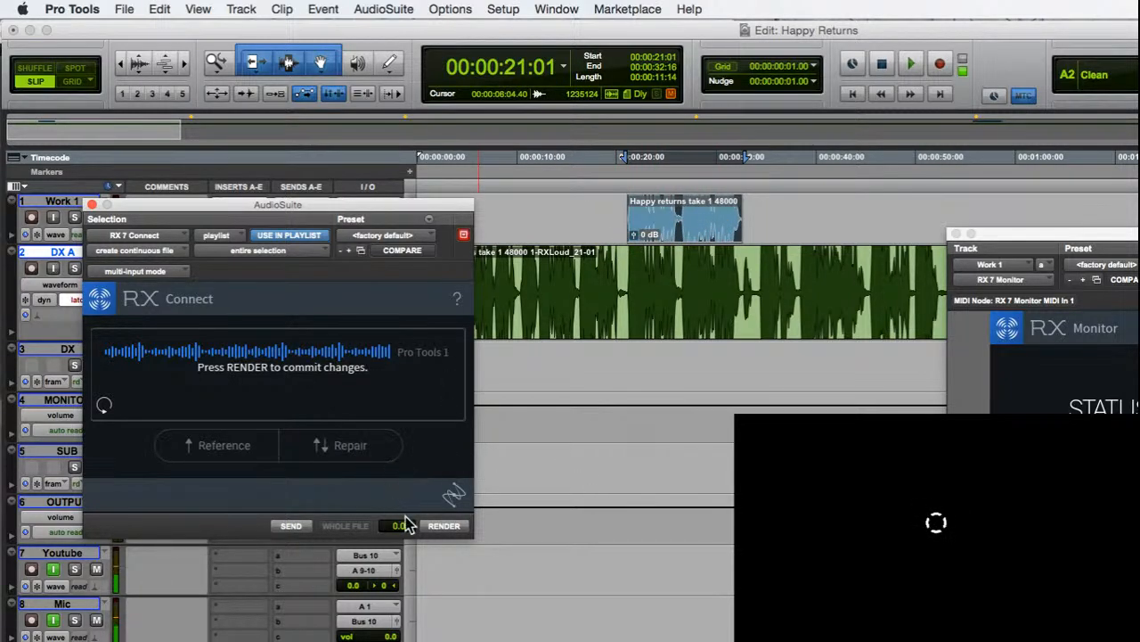
{"action": "left_click", "coordinate": [444, 526]}
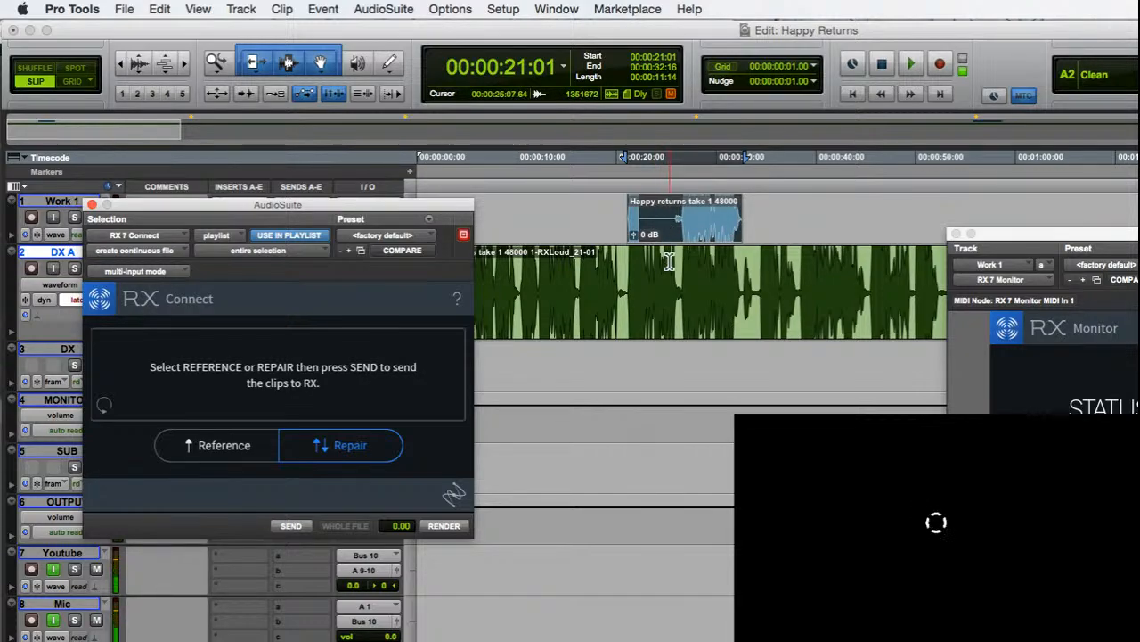
- Move the rendered clip from Work 1 down to DX A at the same timeline position, and move RX 7 Connect off the track columns
{"action": "left_click", "coordinate": [250, 196]}
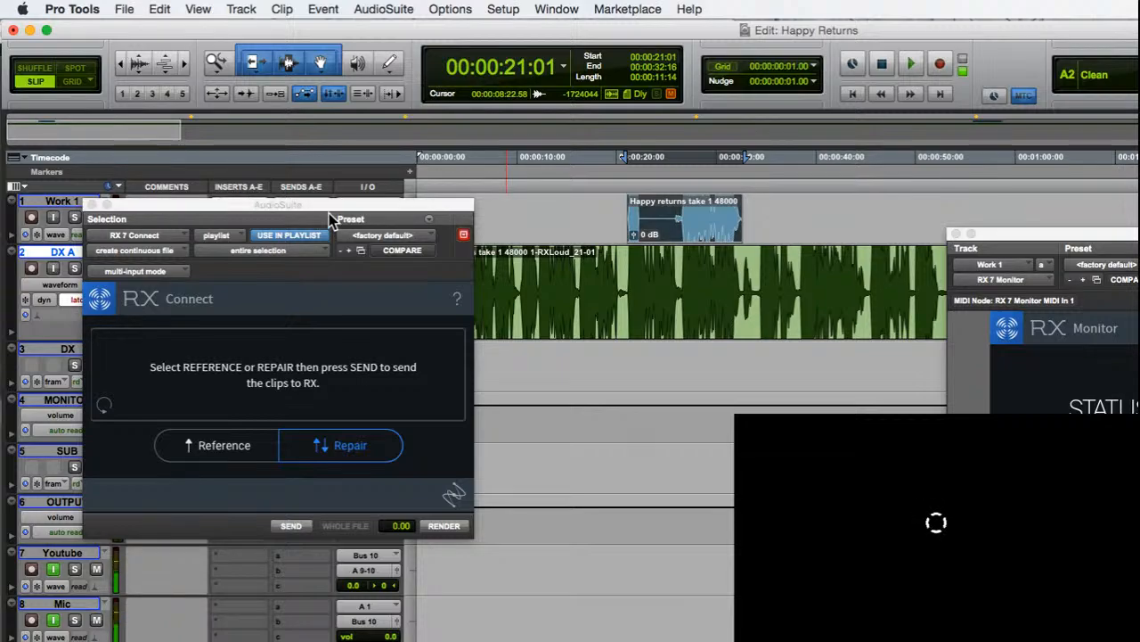
{"action": "left_click_drag", "start_coordinate": [389, 205], "coordinate": [426, 323]}
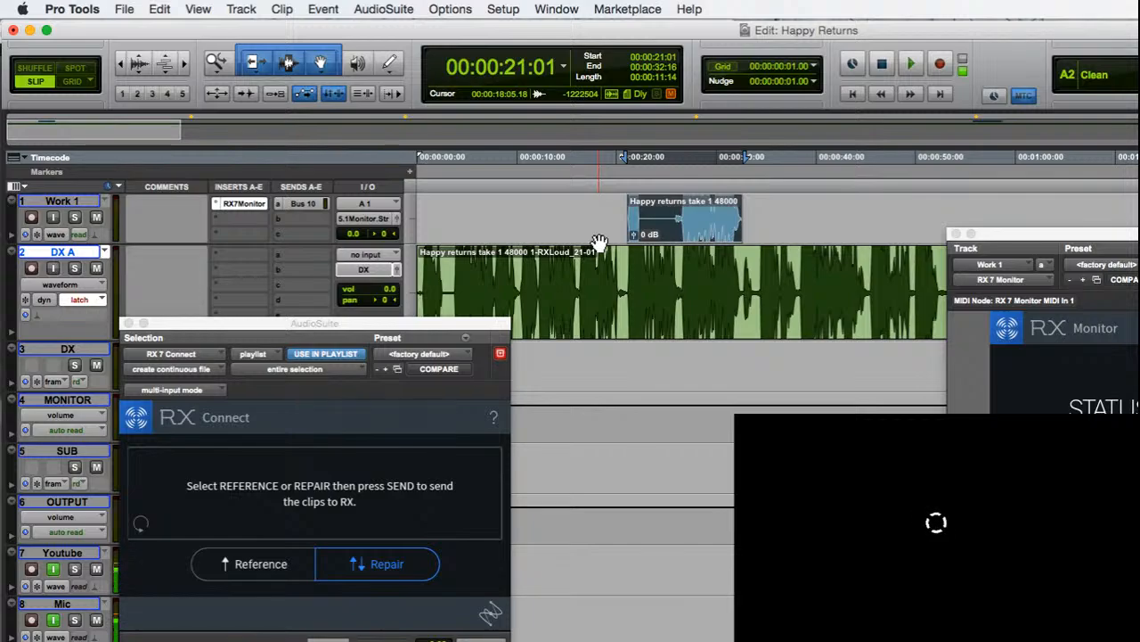
{"action": "key", "text": "Delete"}
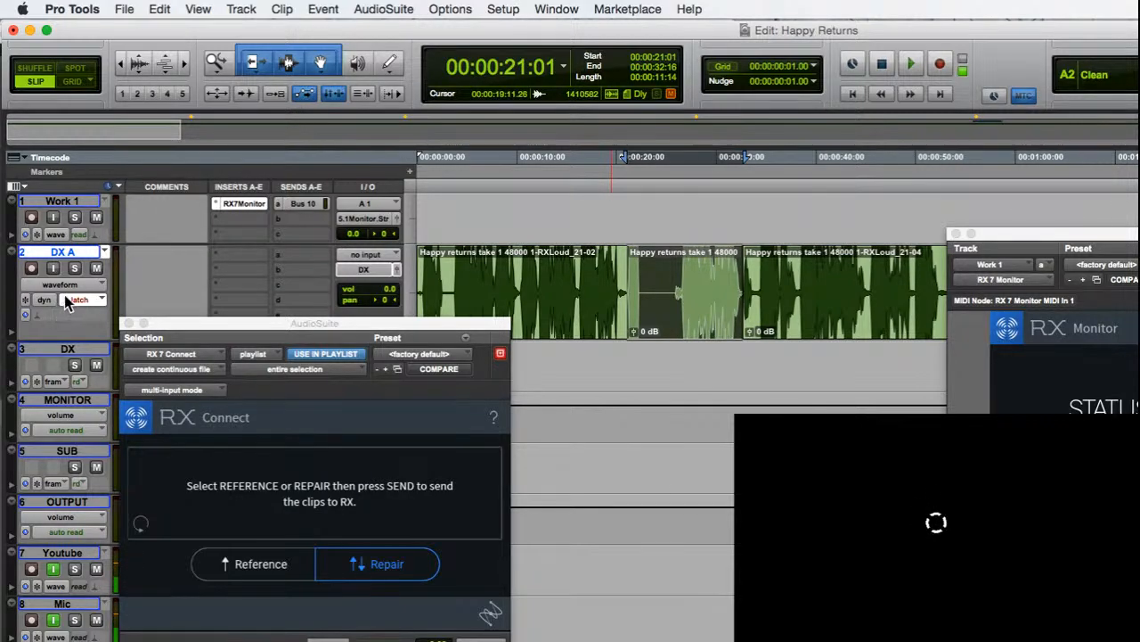
{"action": "left_click_drag", "start_coordinate": [294, 329], "coordinate": [763, 504]}
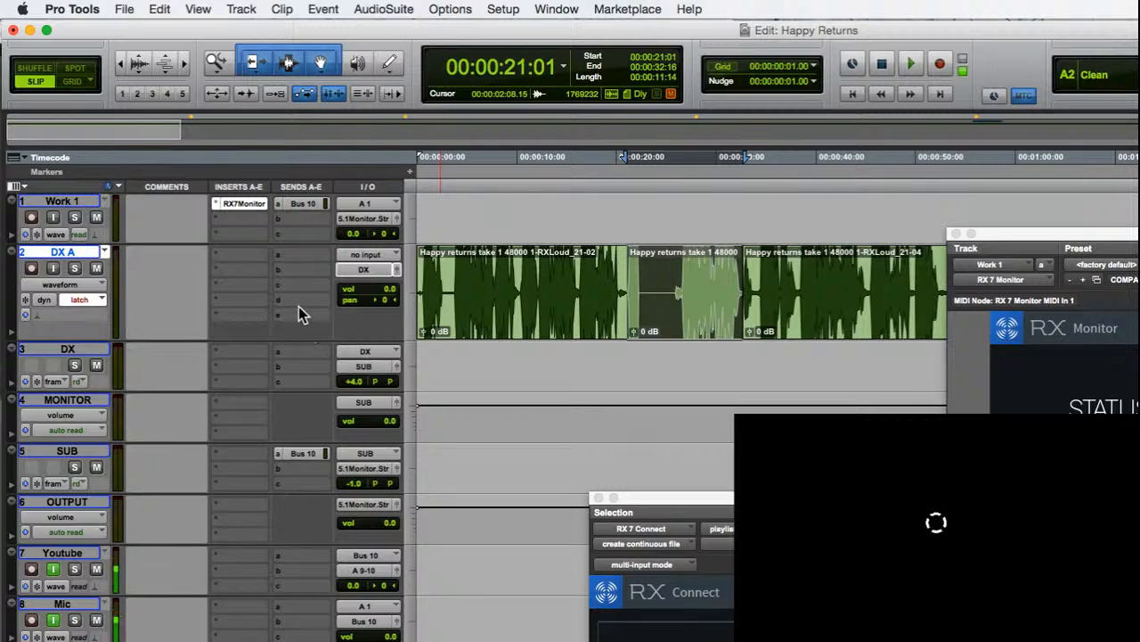
- Select all the tracks from Work 1 through Mic and show the track list
{"action": "left_click", "coordinate": [62, 200]}
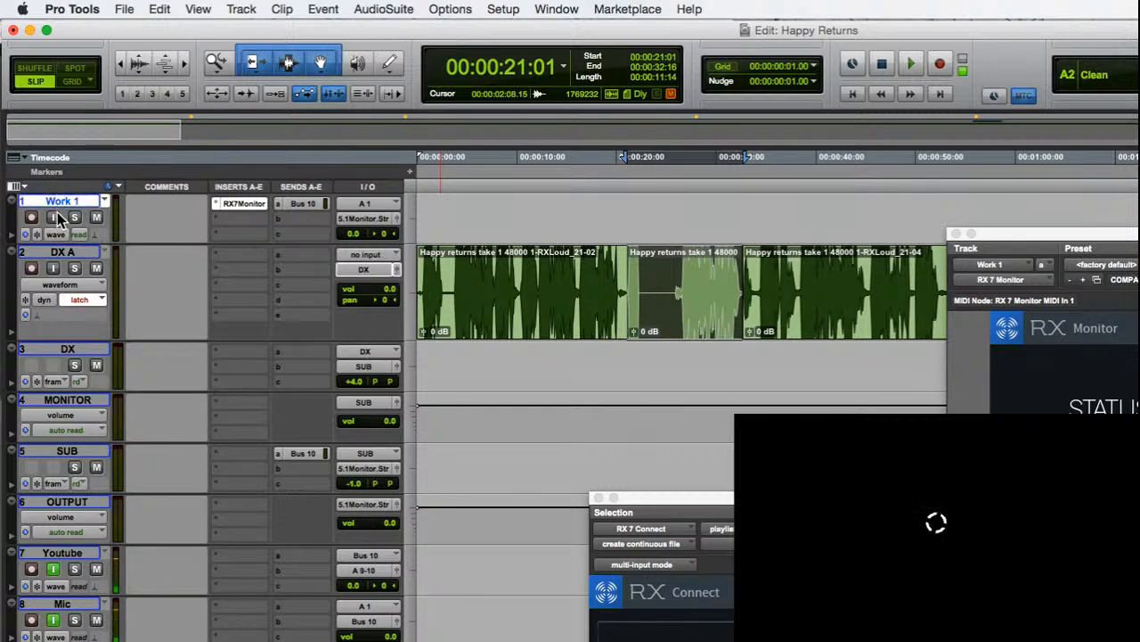
{"action": "left_click", "coordinate": [76, 608], "text": "shift"}
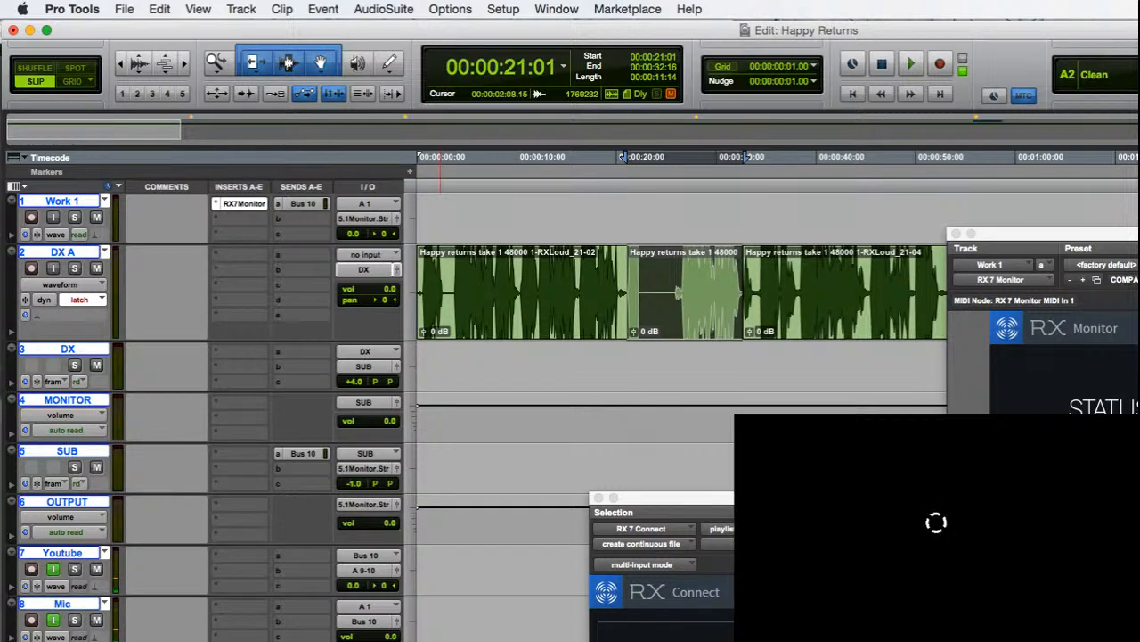
{"action": "left_click", "coordinate": [7, 638]}
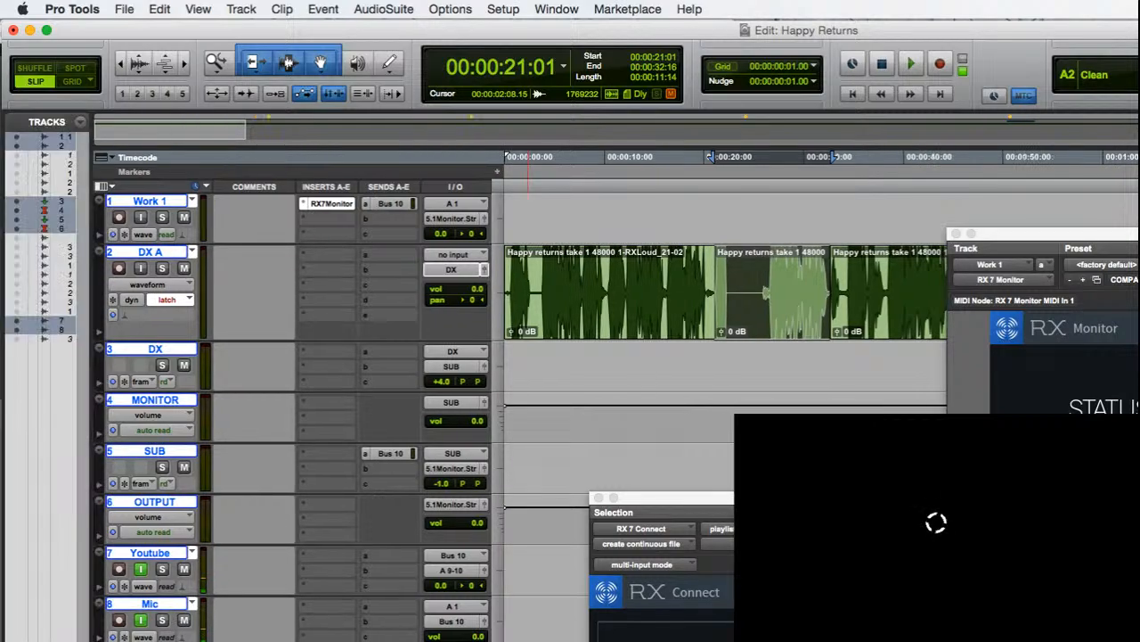
- Highlight the five hidden tracks listed between DX A and DX in the track list
{"action": "left_click", "coordinate": [81, 122]}
{"action": "left_click", "coordinate": [64, 122]}
{"action": "left_click", "coordinate": [52, 157]}
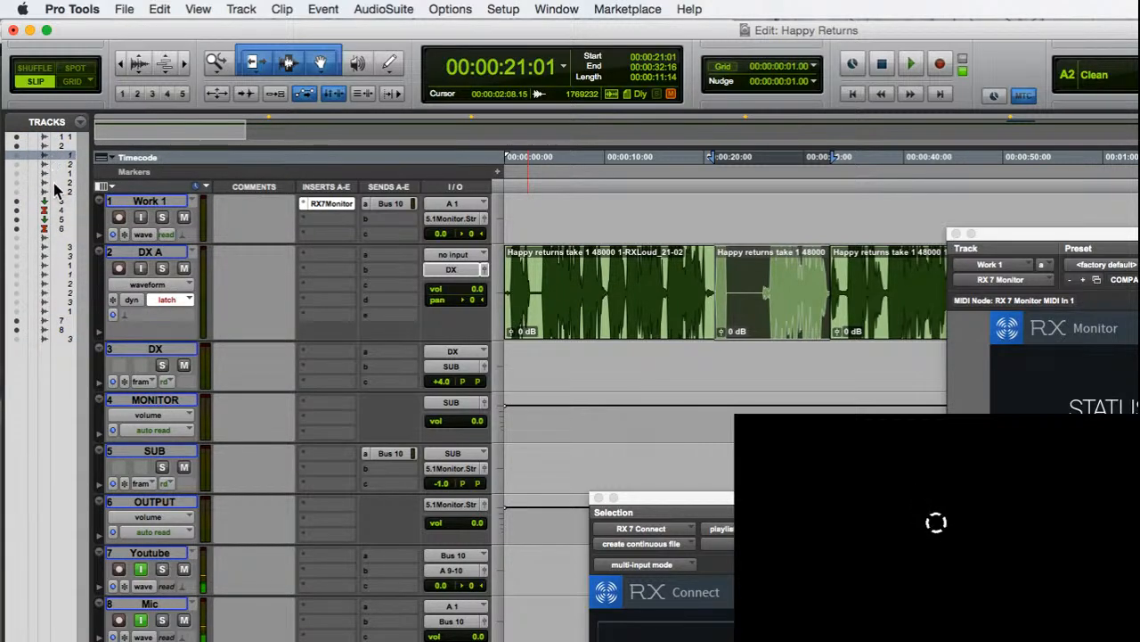
{"action": "left_click", "coordinate": [54, 190], "text": "shift"}
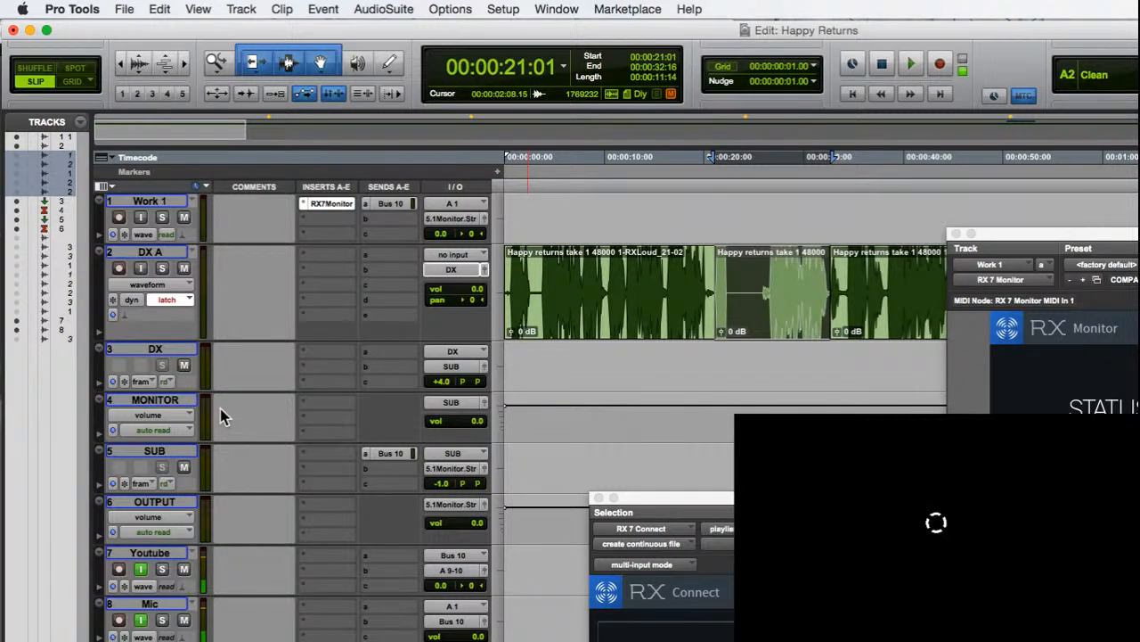
- Solo the DX A track, play the selected clip, and stop playback
{"action": "left_click", "coordinate": [162, 267]}
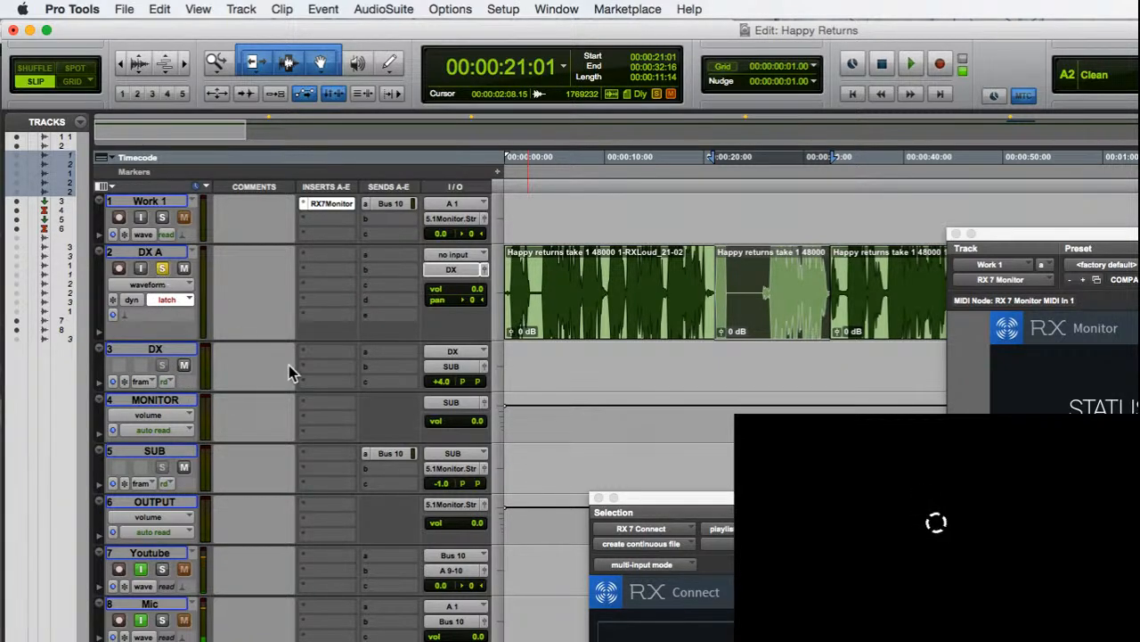
{"action": "key", "text": "space"}
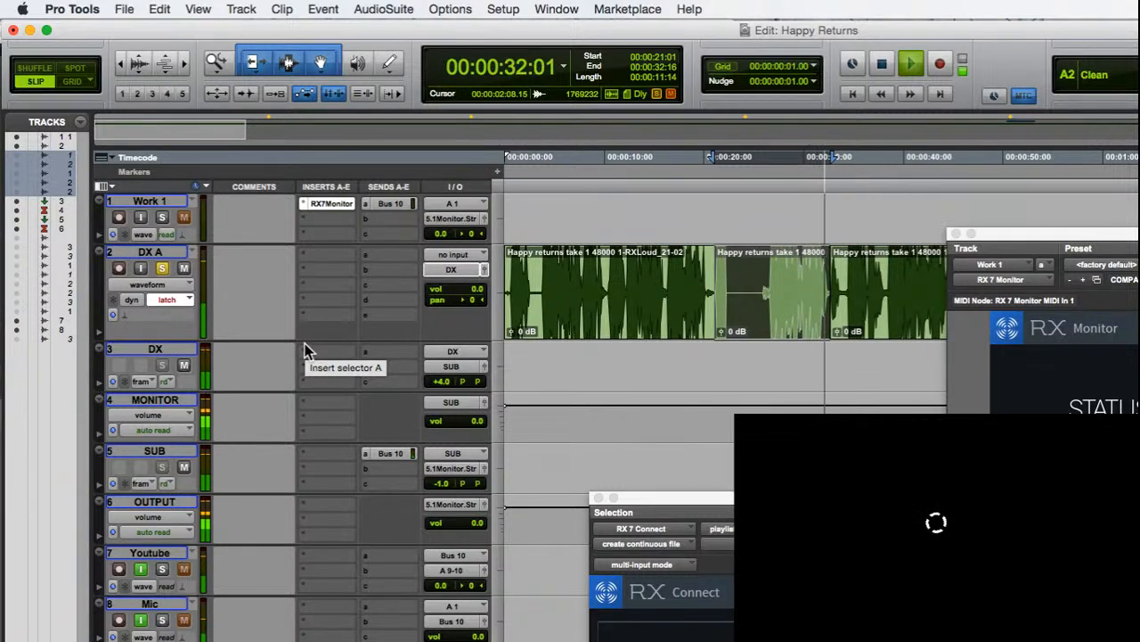
{"action": "key", "text": "space"}
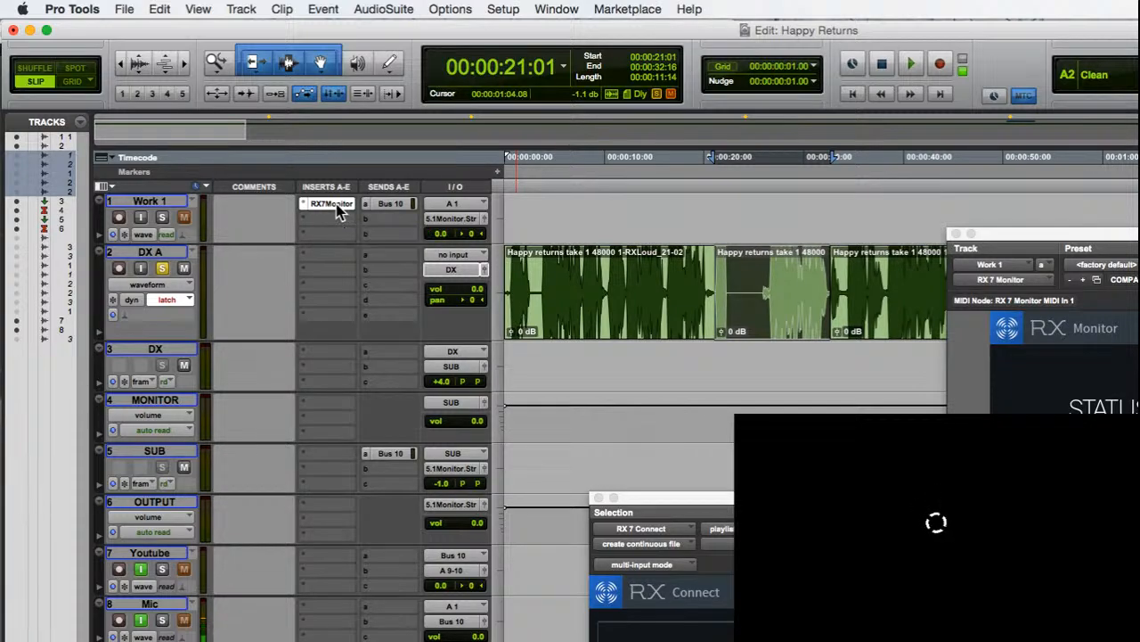
- Move the RX 7 Monitor insert from Work 1 to DX A, and play the selection to compare the soloed output
{"action": "left_click_drag", "start_coordinate": [339, 212], "coordinate": [348, 272]}
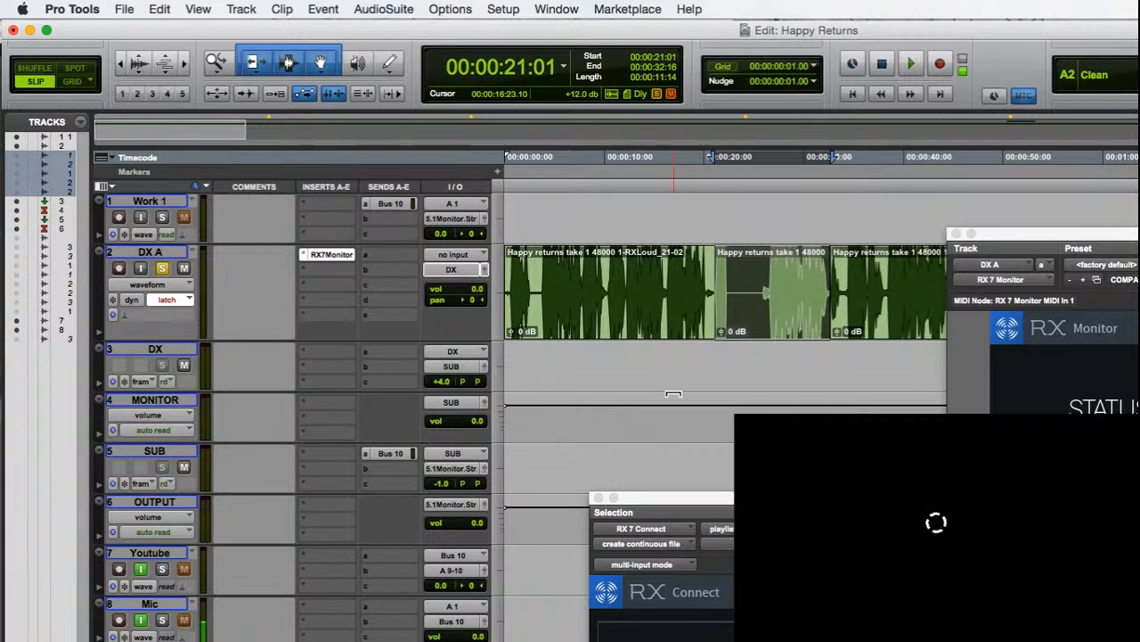
{"action": "key", "text": "space"}
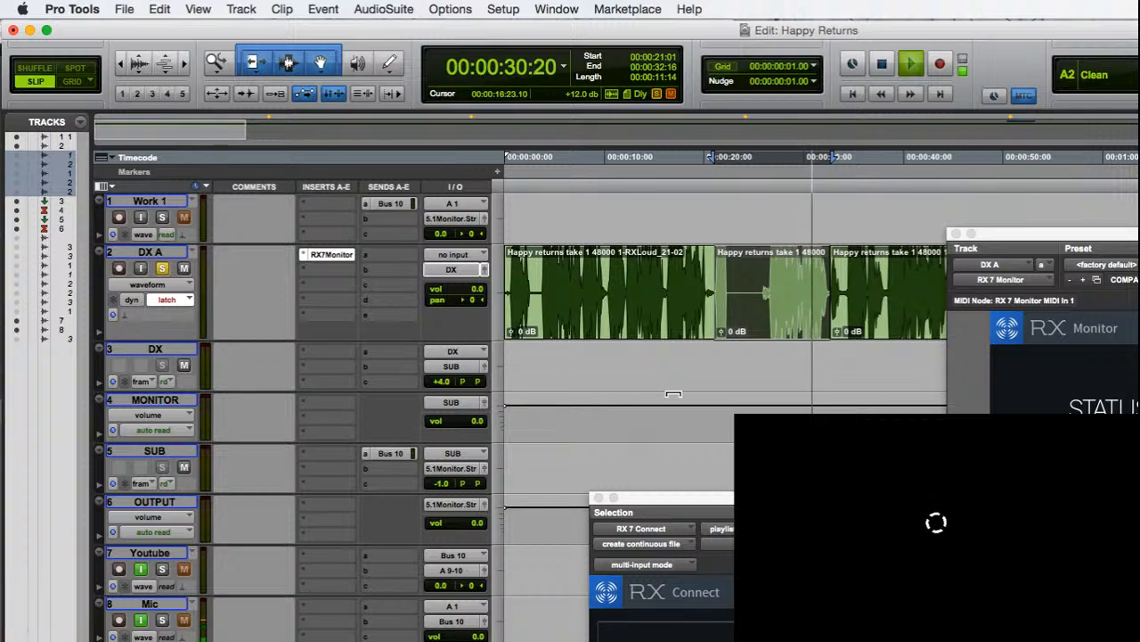
{"action": "key", "text": "space"}
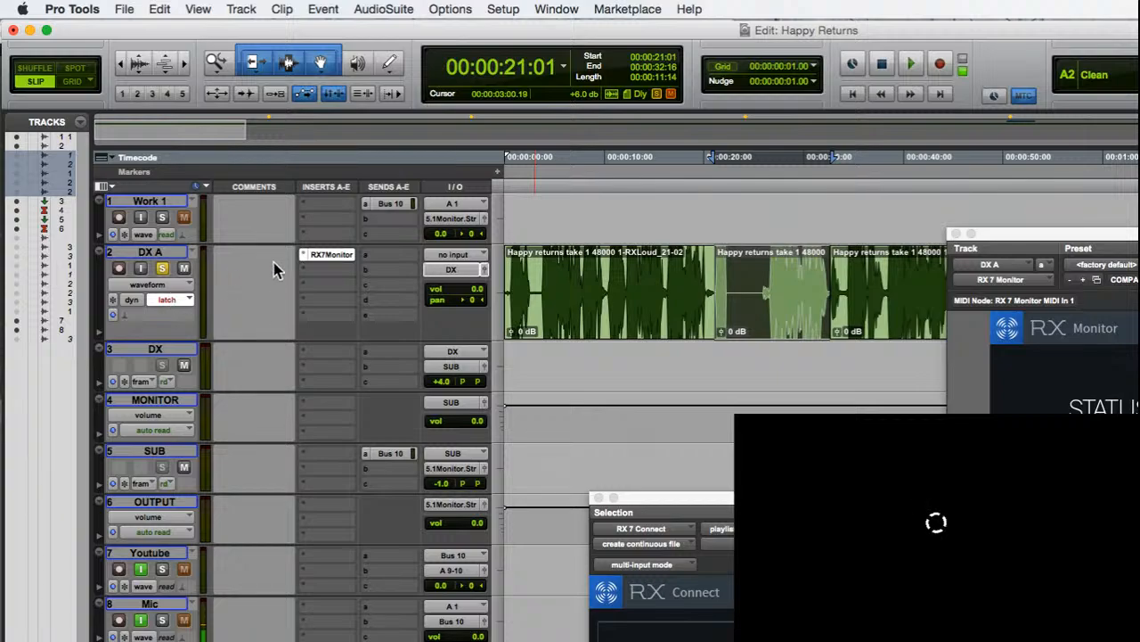
- Return the RX 7 Monitor insert to Work 1, and play the start of the selection again
{"action": "left_click_drag", "start_coordinate": [326, 255], "coordinate": [326, 204]}
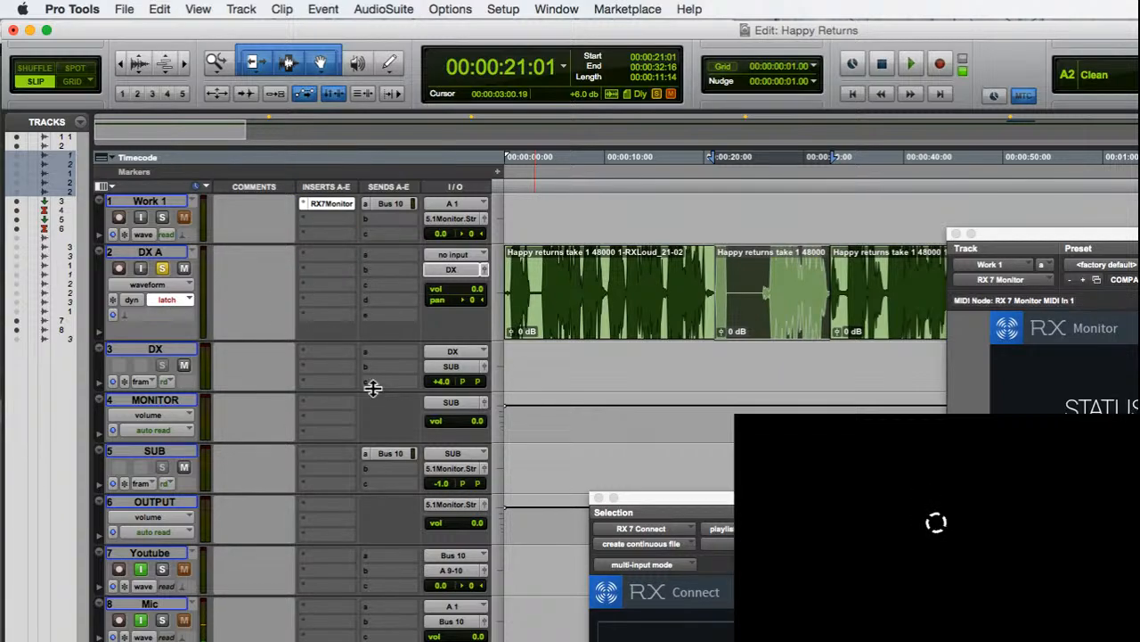
{"action": "key", "text": "space"}
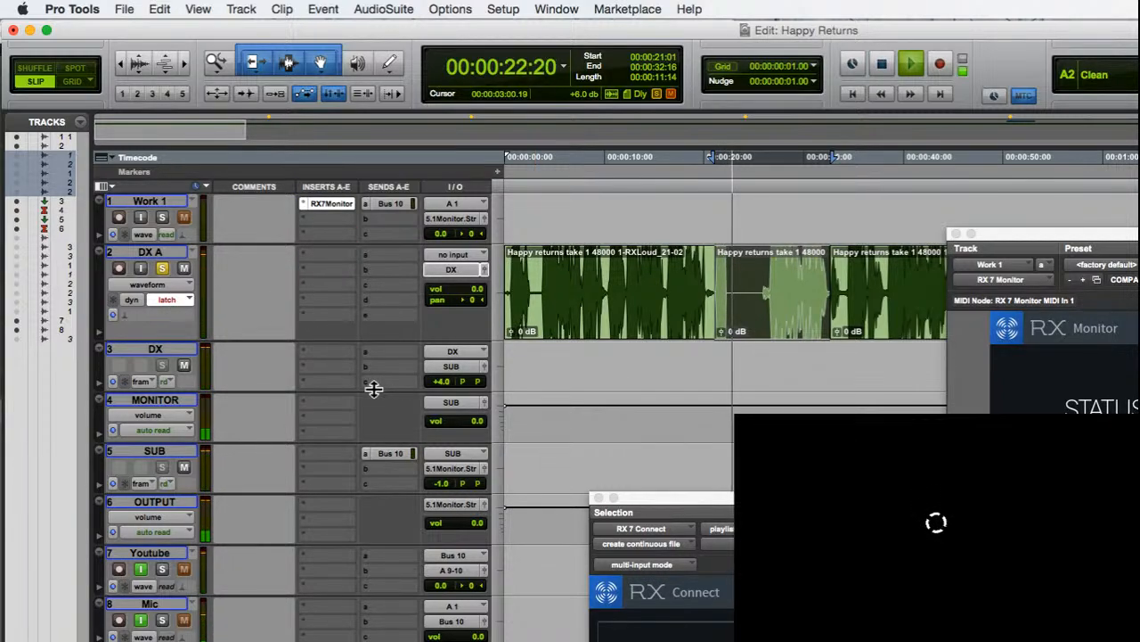
{"action": "key", "text": "space"}
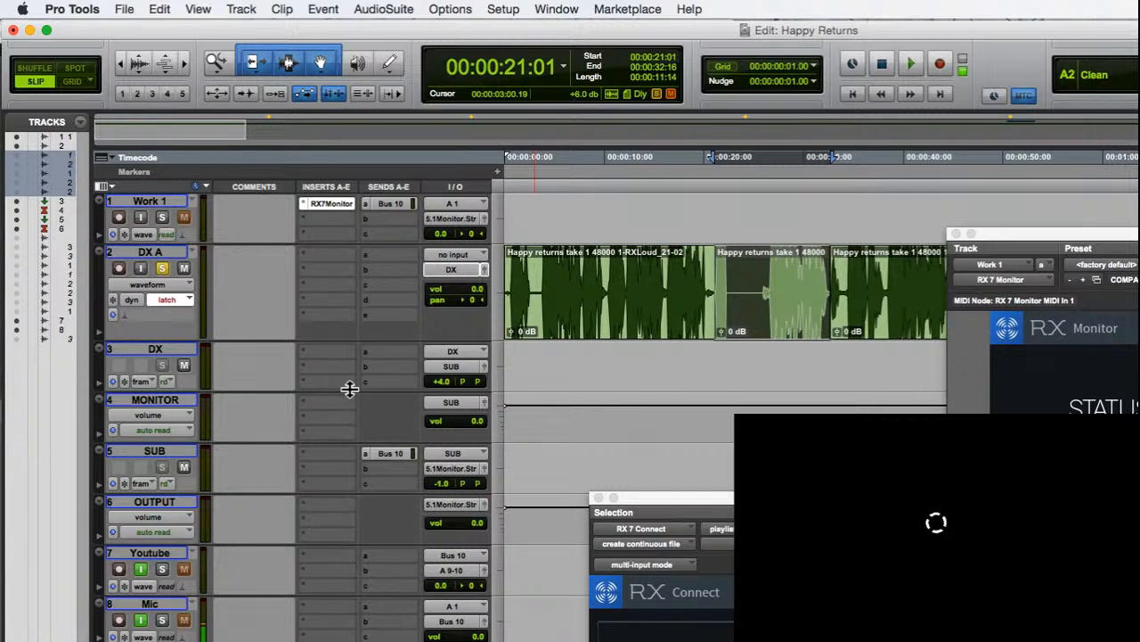
- Unsolo DX A, move the RX 7 Monitor insert from Work 1 onto it, and play the selection
{"action": "left_click", "coordinate": [162, 268]}
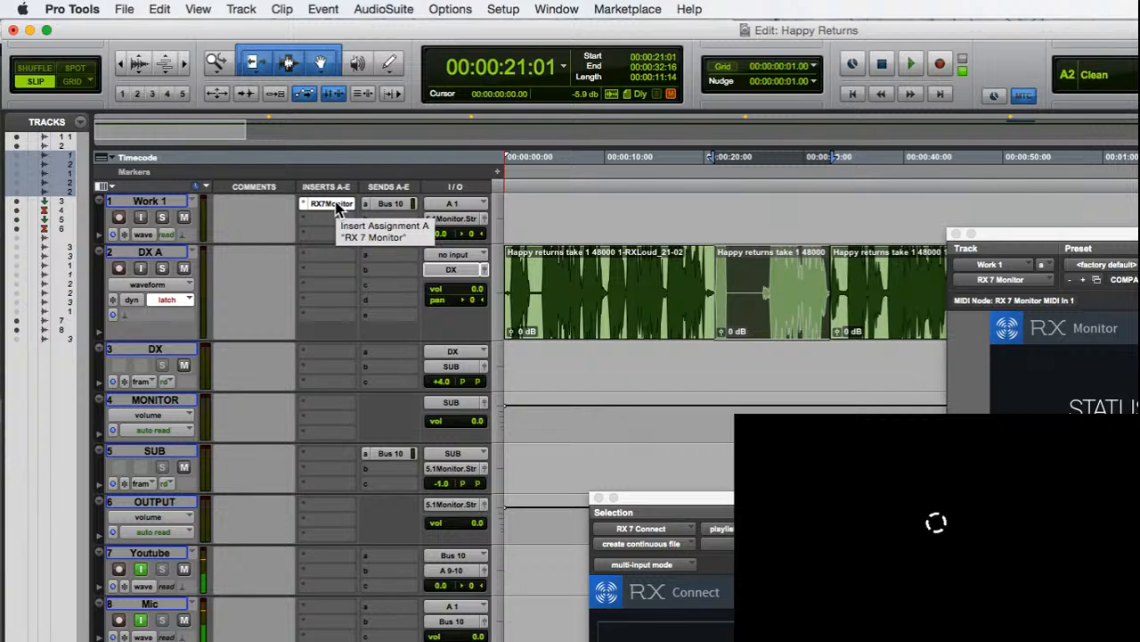
{"action": "left_click_drag", "start_coordinate": [335, 206], "coordinate": [338, 263]}
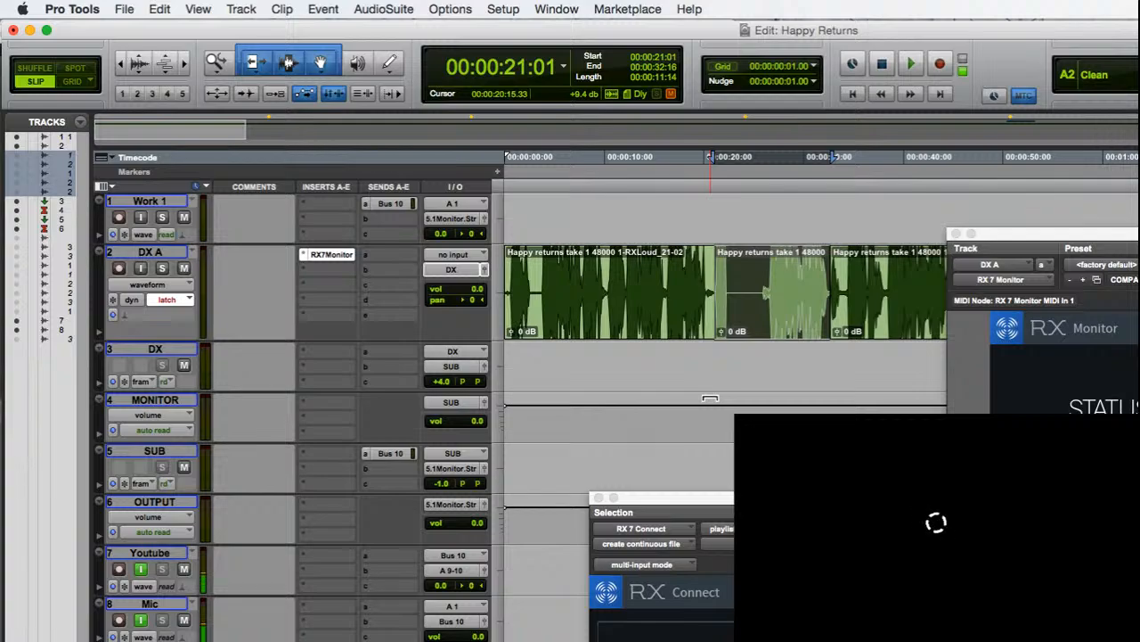
{"action": "key", "text": "space"}
- Solo DX A for another playback check, and move the RX 7 Monitor insert back to Work 1
{"action": "left_click", "coordinate": [161, 267]}
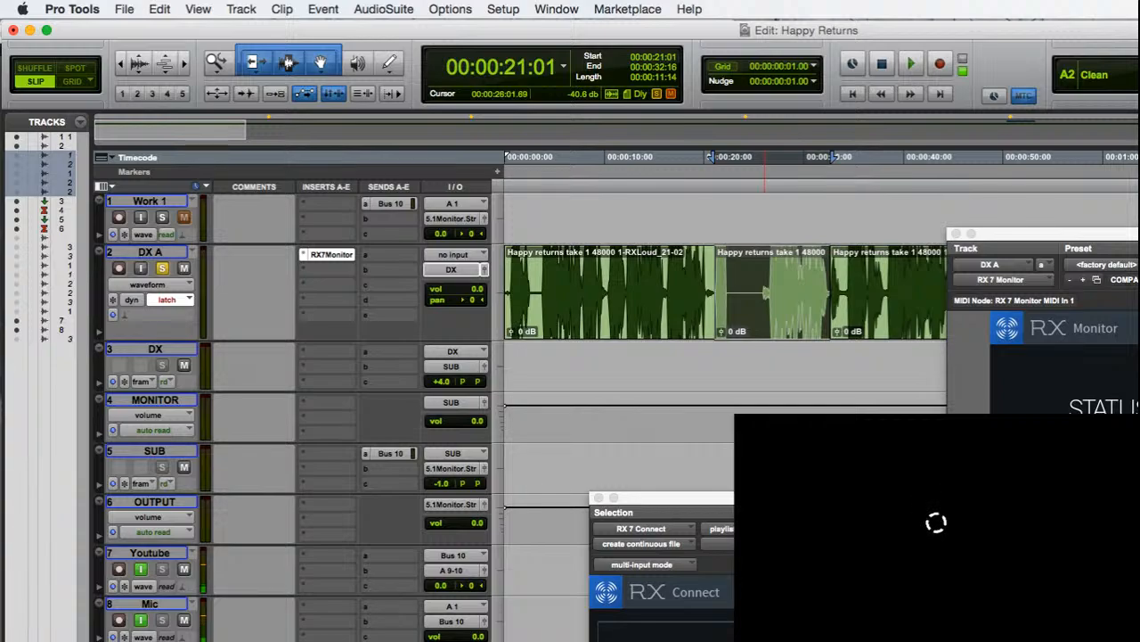
{"action": "key", "text": "space"}
{"action": "left_click_drag", "start_coordinate": [322, 259], "coordinate": [329, 205]}
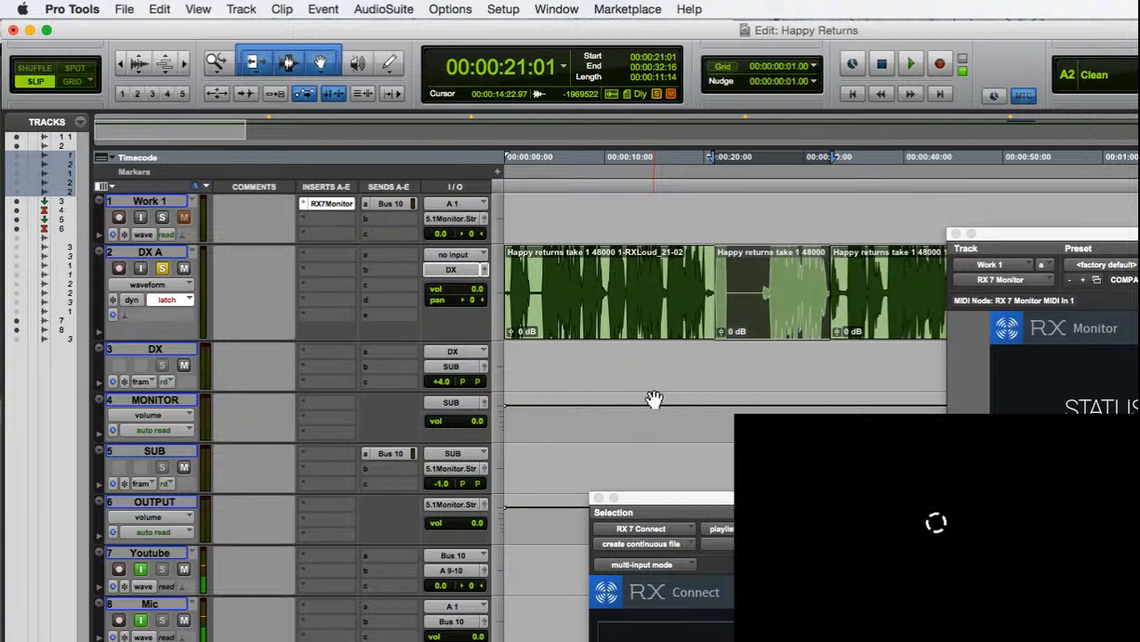